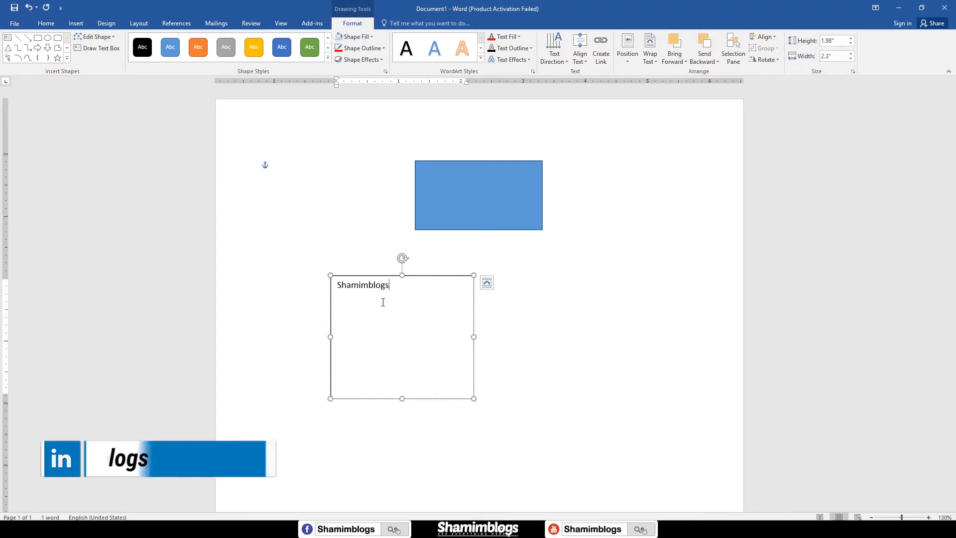
Enlarge the text "Shamimblogs" in the text box to 27 pt.
{"action": "key", "text": "ctrl+a"}
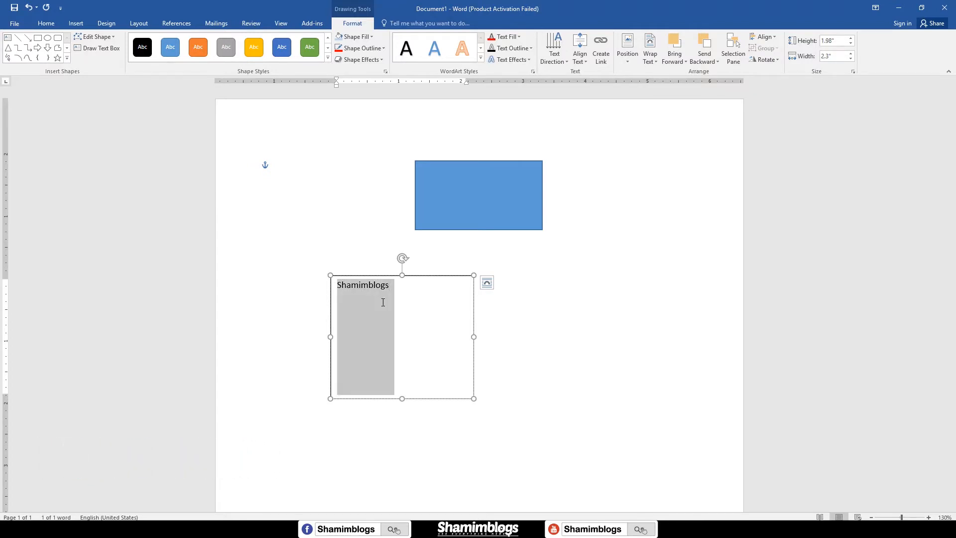
{"action": "key", "text": "ctrl+shift+period"}
{"action": "key", "text": "ctrl+shift+period"}
{"action": "key", "text": "ctrl+shift+period"}
{"action": "key", "text": "ctrl+shift+period"}
{"action": "key", "text": "ctrl+shift+period"}
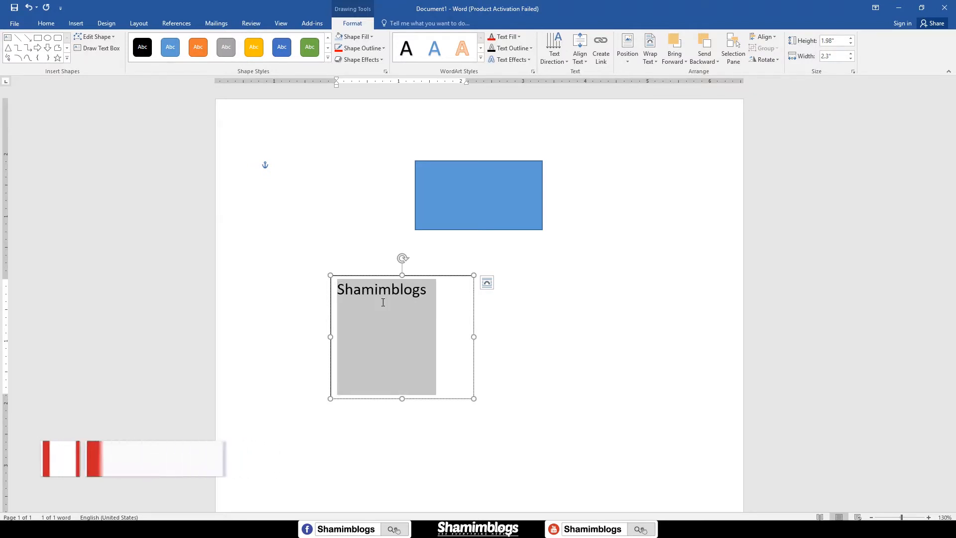
{"action": "key", "text": "ctrl+shift+period"}
{"action": "key", "text": "ctrl+shift+period"}
{"action": "key", "text": "ctrl+shift+period"}
{"action": "key", "text": "ctrl+shift+period"}
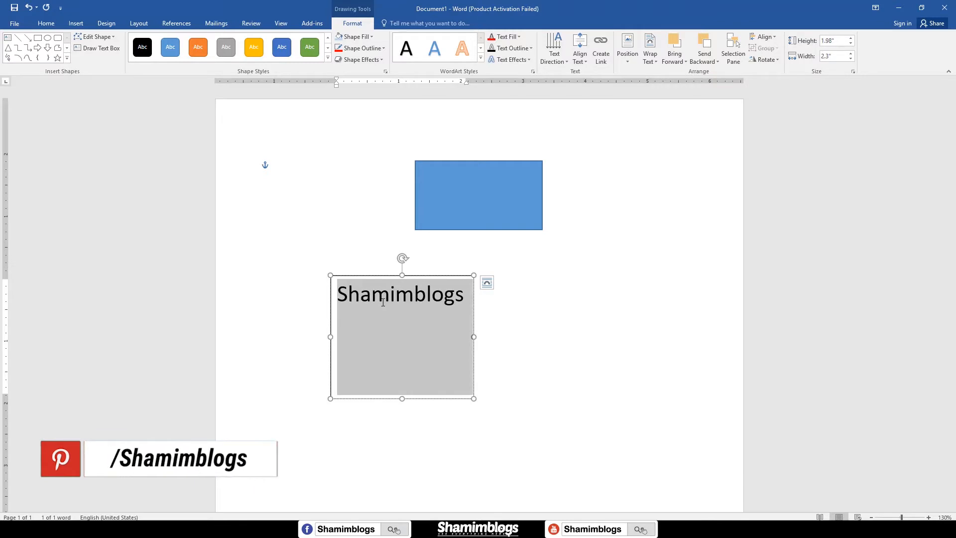
Apply the orange-outlined WordArt style with a shadow to the "Shamimblogs" text.
{"action": "left_click", "coordinate": [339, 296]}
{"action": "left_click_drag", "start_coordinate": [338, 296], "coordinate": [464, 299]}
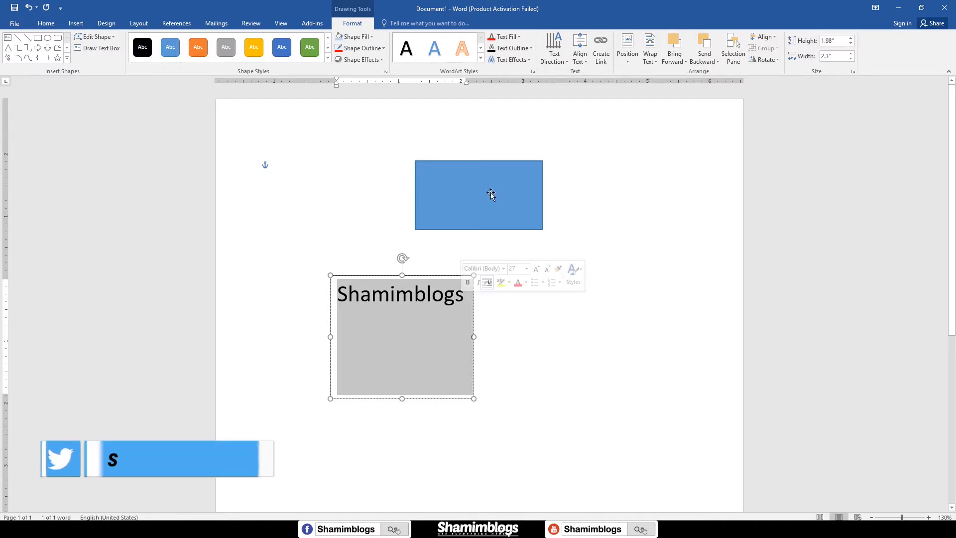
{"action": "left_click", "coordinate": [481, 61]}
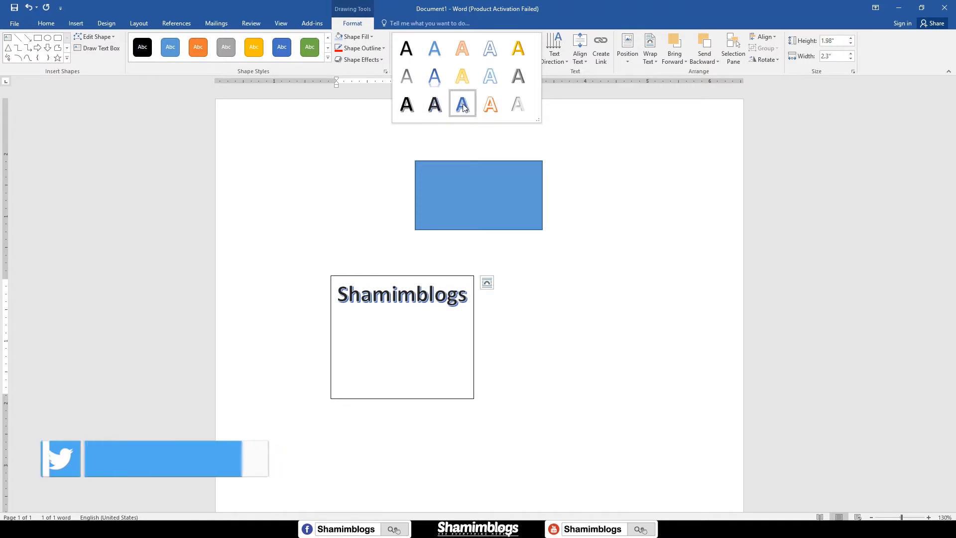
{"action": "left_click", "coordinate": [490, 106]}
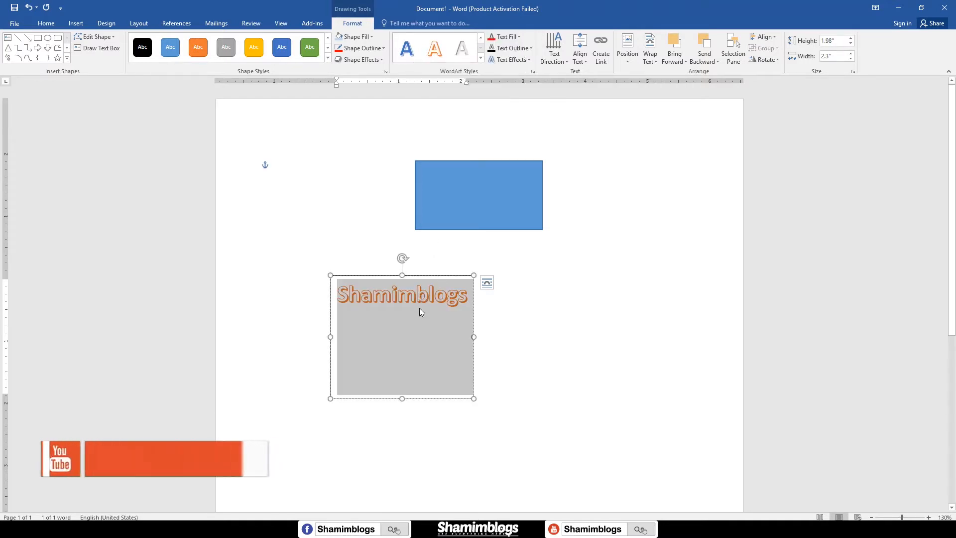
Fill the "Shamimblogs" text with bright magenta from the standard color hexagon.
{"action": "left_click", "coordinate": [508, 39]}
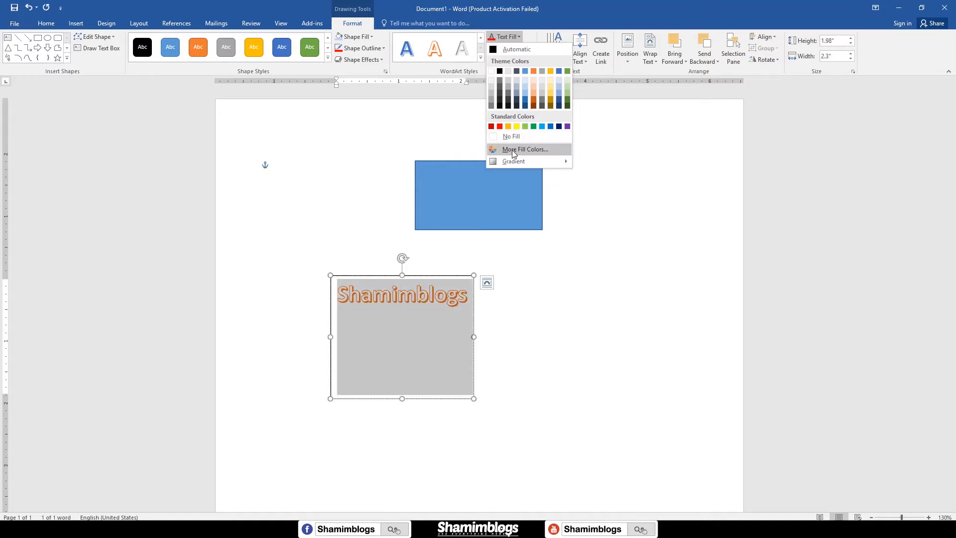
{"action": "left_click", "coordinate": [530, 150]}
{"action": "left_click", "coordinate": [678, 256]}
{"action": "left_click", "coordinate": [678, 242]}
{"action": "left_click", "coordinate": [681, 260]}
{"action": "left_click", "coordinate": [696, 248]}
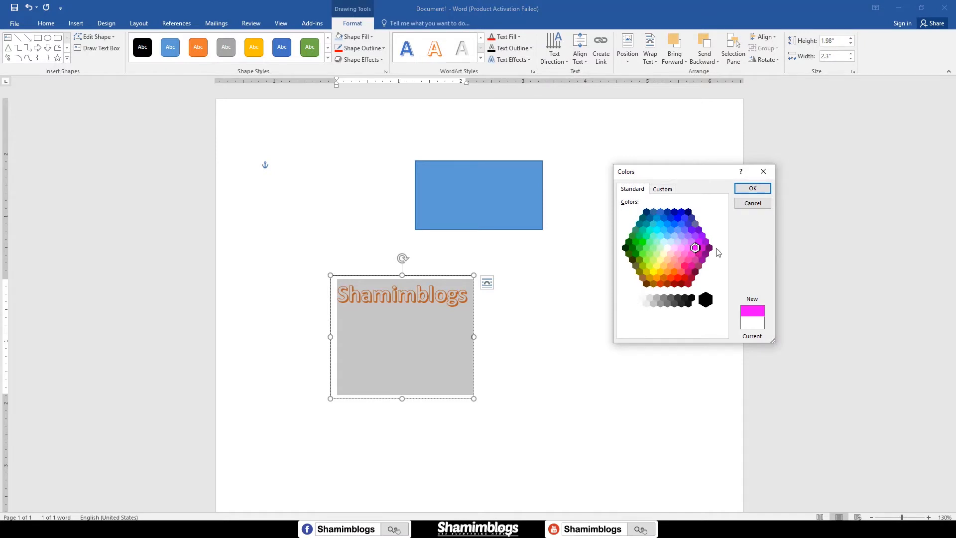
{"action": "left_click", "coordinate": [753, 188]}
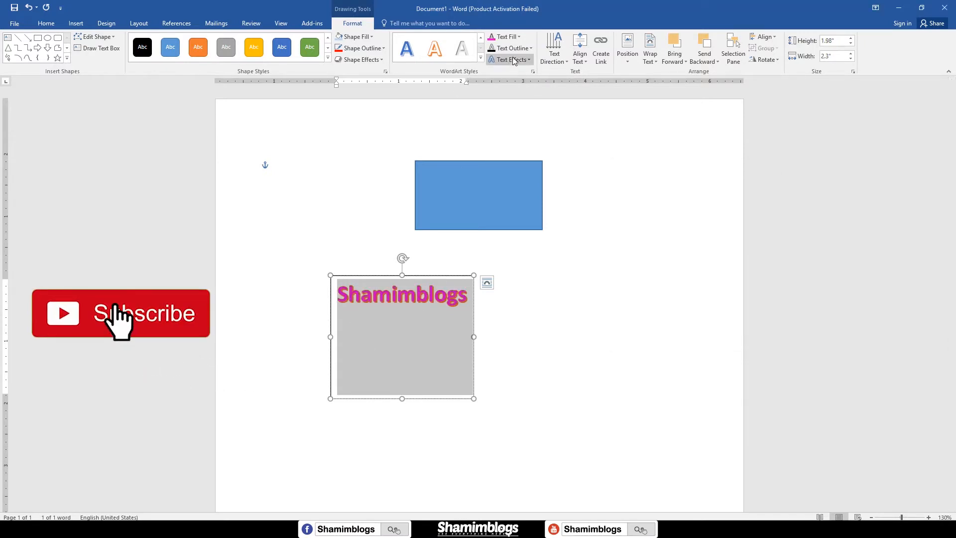
Give the text fill the dark magenta gradient variation that radiates from the center.
{"action": "left_click", "coordinate": [519, 37]}
{"action": "mouse_move", "coordinate": [532, 183]}
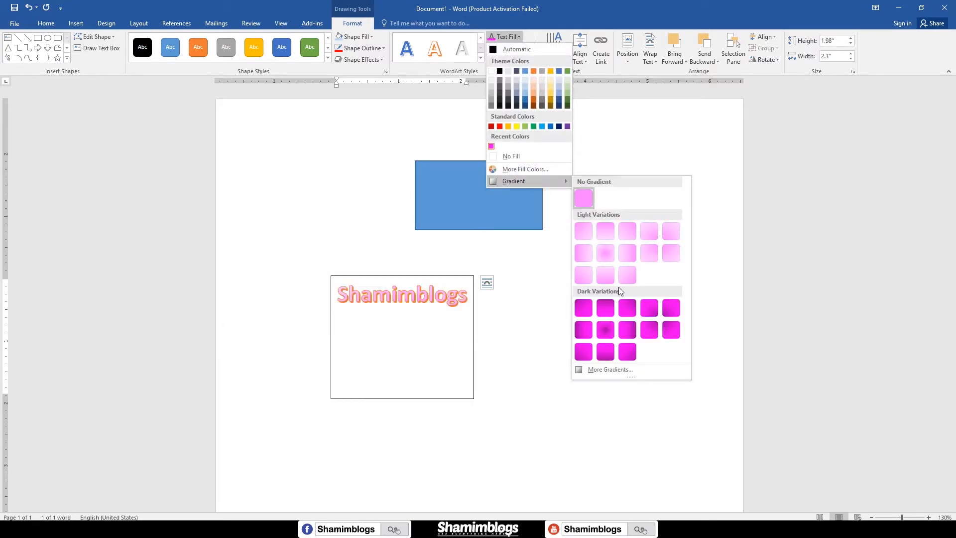
{"action": "left_click", "coordinate": [606, 331]}
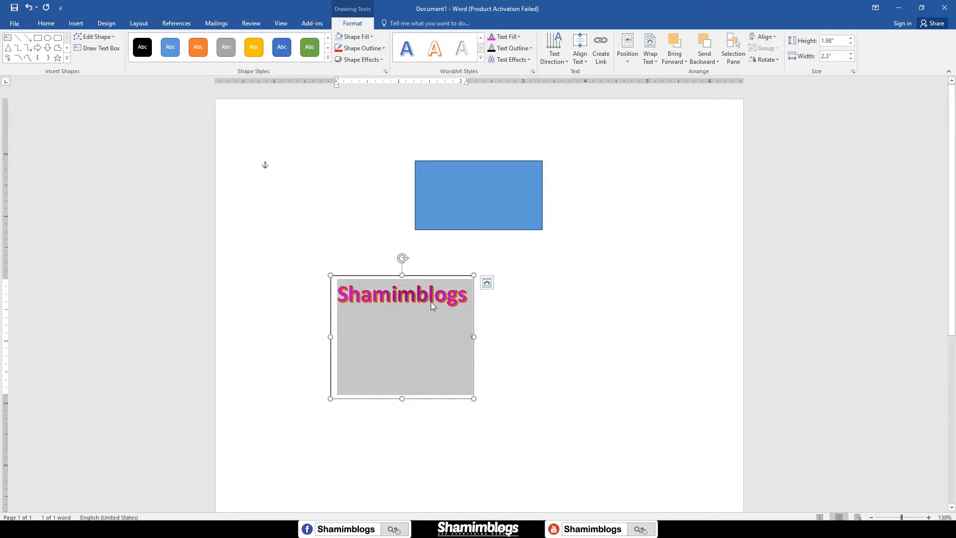
Open the detailed gradient settings for the text fill and color the first gradient stop theme blue.
{"action": "left_click", "coordinate": [506, 37]}
{"action": "mouse_move", "coordinate": [565, 183]}
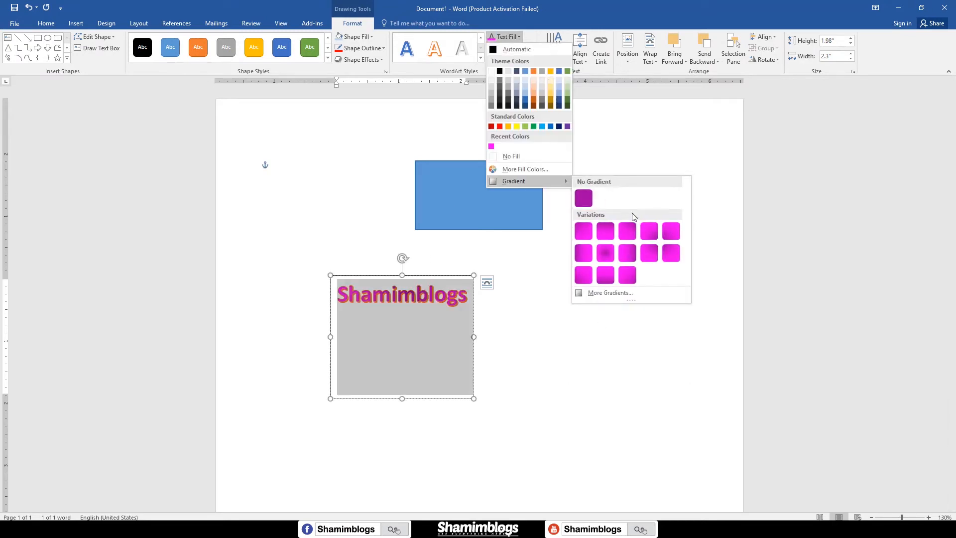
{"action": "left_click", "coordinate": [606, 294]}
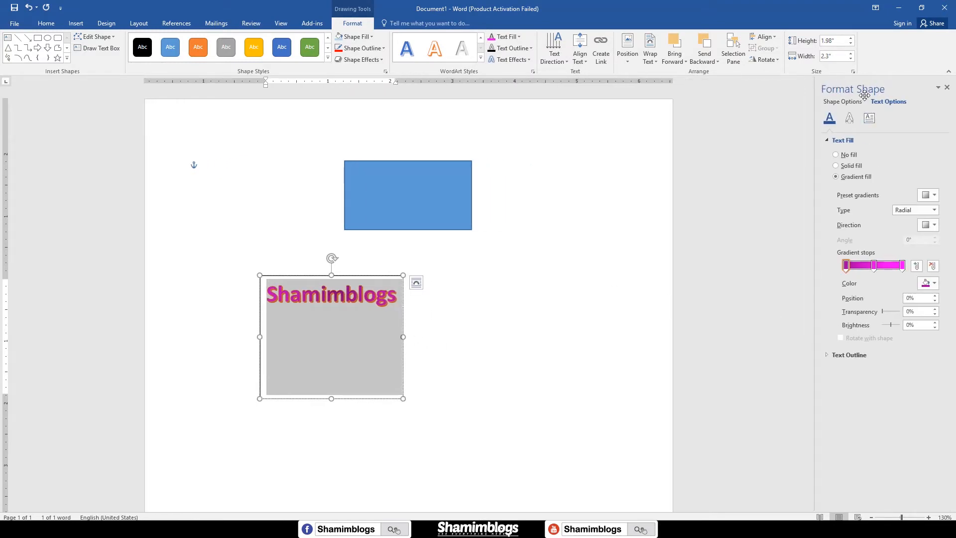
{"action": "left_click_drag", "start_coordinate": [811, 71], "coordinate": [953, 428]}
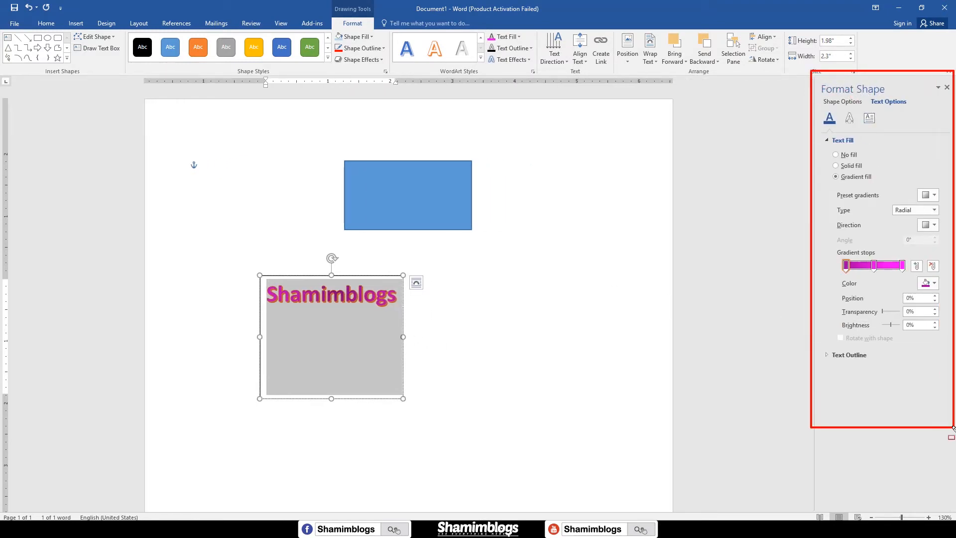
{"action": "key", "text": "Escape"}
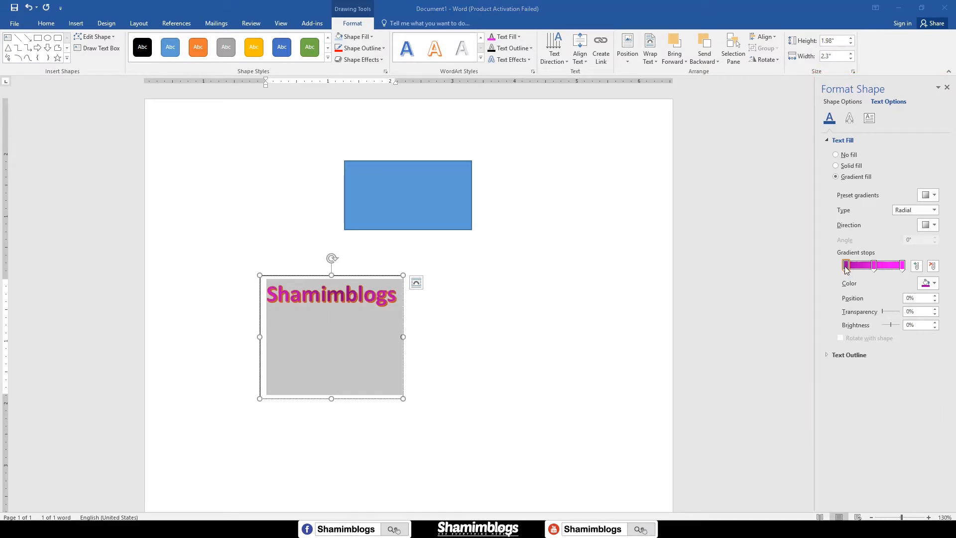
{"action": "left_click", "coordinate": [927, 286]}
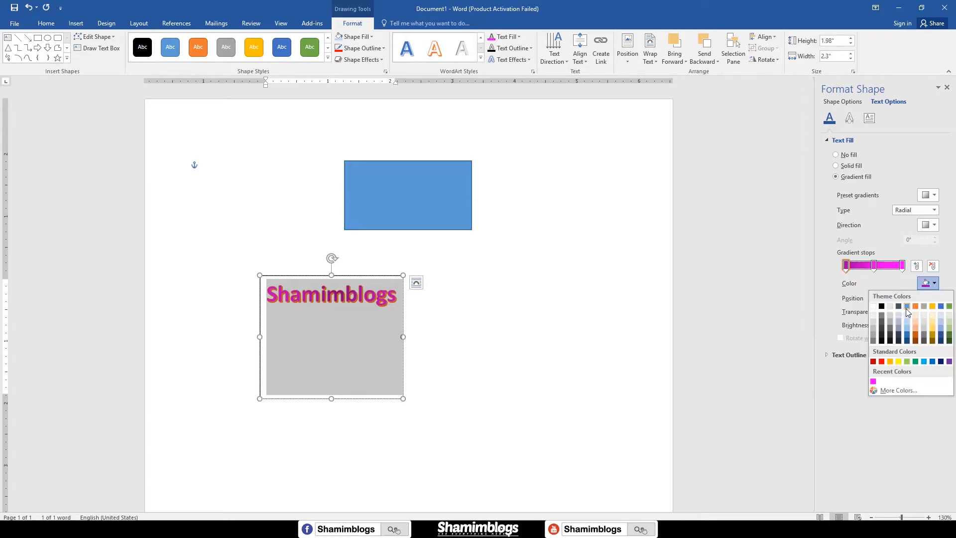
{"action": "left_click", "coordinate": [907, 308]}
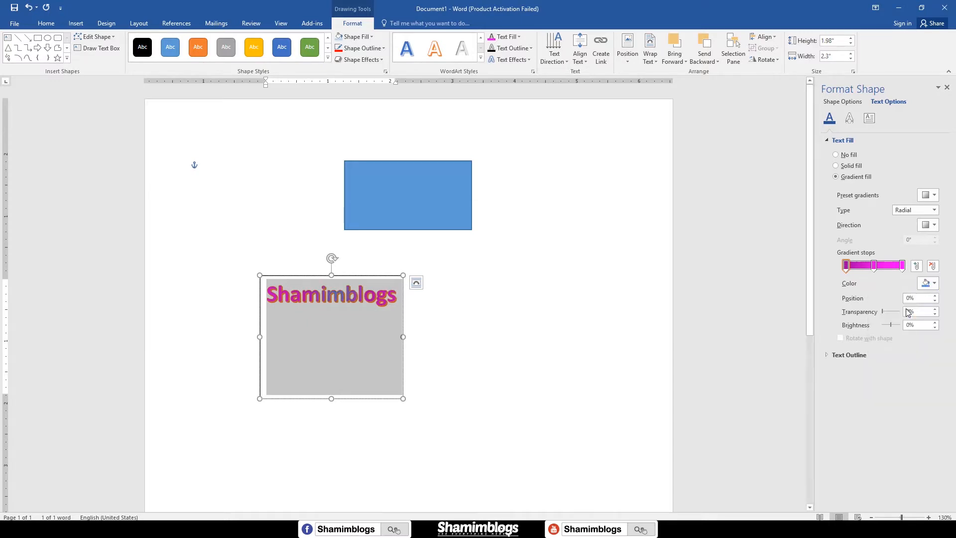
Color the middle gradient stop 40% lighter gold and the last stop standard light blue.
{"action": "left_click", "coordinate": [334, 303]}
{"action": "left_click", "coordinate": [875, 266]}
{"action": "left_click", "coordinate": [929, 283]}
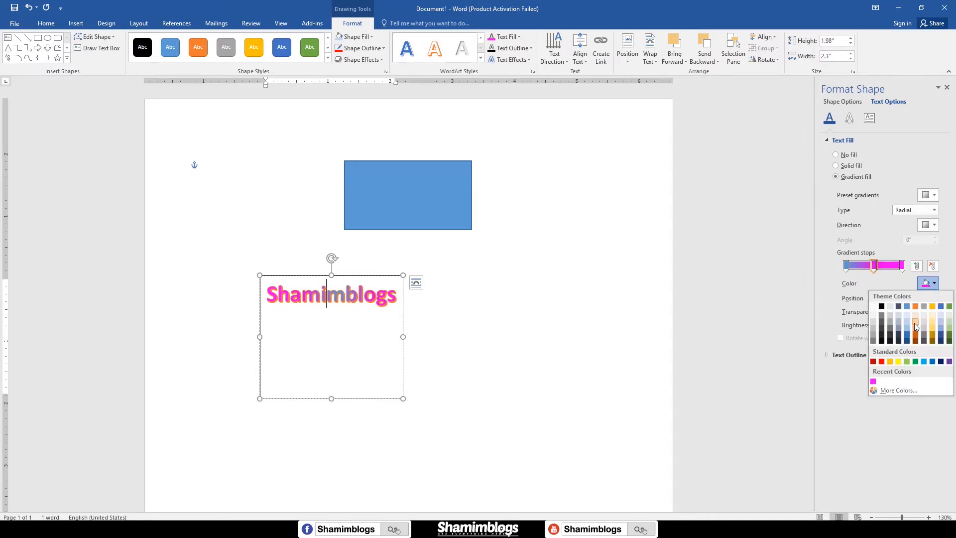
{"action": "left_click", "coordinate": [936, 333]}
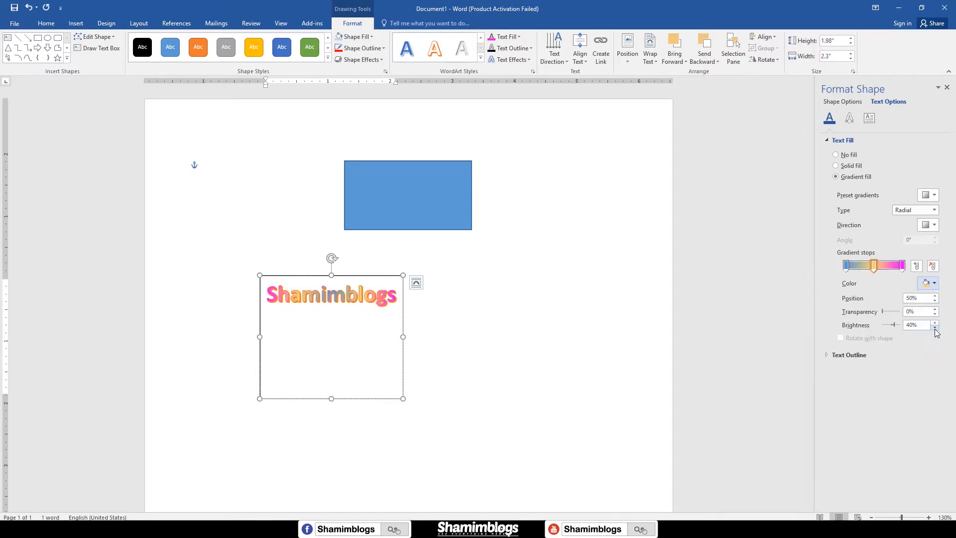
{"action": "left_click", "coordinate": [903, 266]}
{"action": "left_click", "coordinate": [929, 283]}
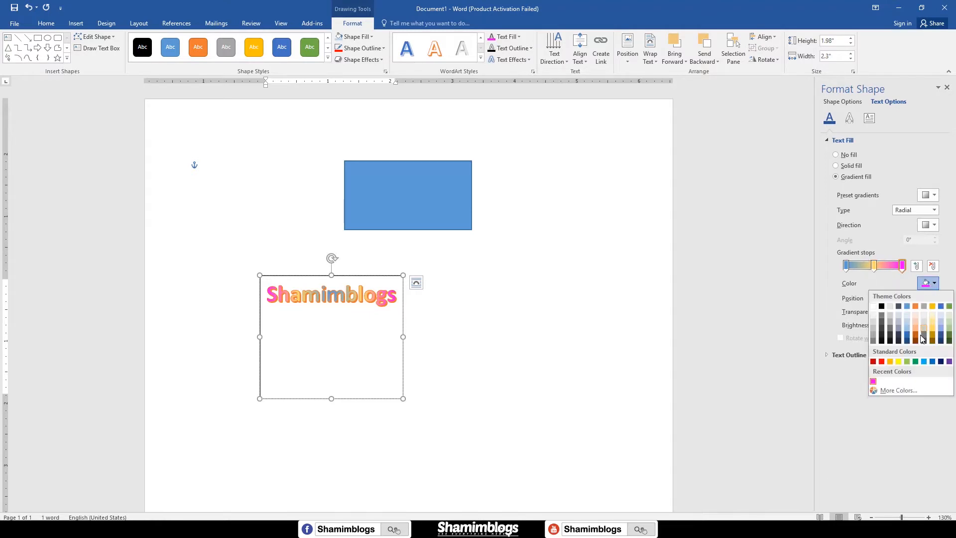
{"action": "left_click", "coordinate": [924, 362]}
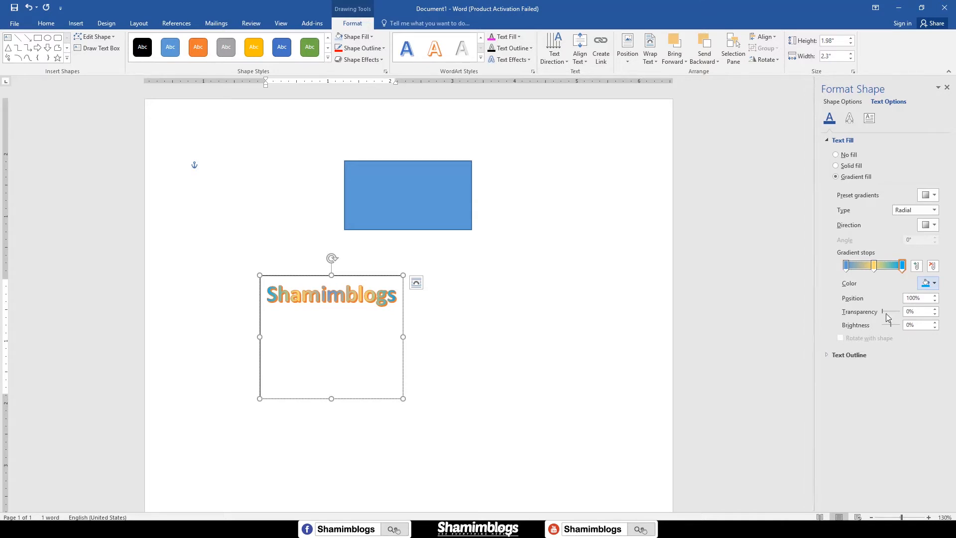
Try the last gradient stop's transparency, return it to 0%, and set the stop's brightness to -100%.
{"action": "left_click_drag", "start_coordinate": [885, 312], "coordinate": [888, 313]}
{"action": "left_click", "coordinate": [934, 309]}
{"action": "left_click", "coordinate": [935, 310]}
{"action": "left_click", "coordinate": [935, 310]}
{"action": "left_click_drag", "start_coordinate": [892, 328], "coordinate": [870, 327]}
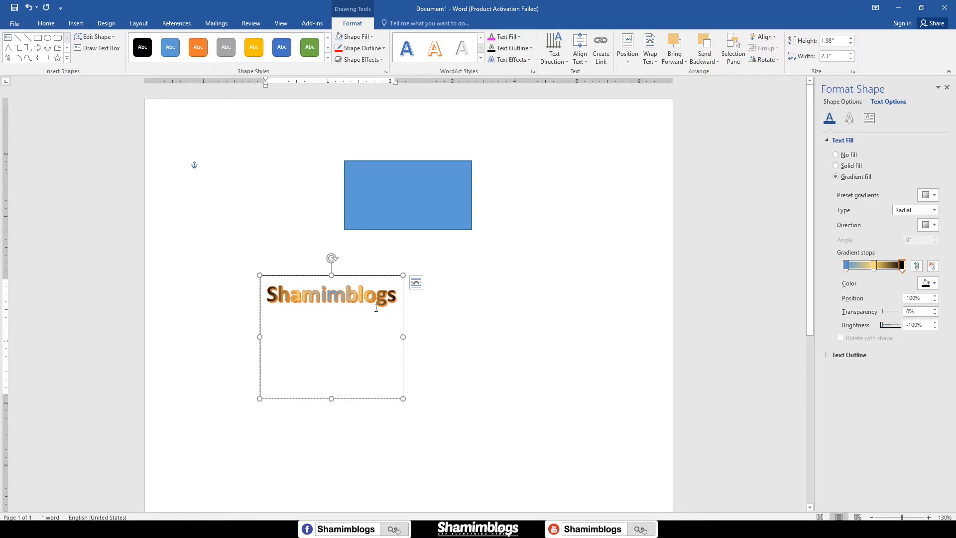
Give the entire "Shamimblogs" text a standard red outline.
{"action": "key", "text": "ctrl+a"}
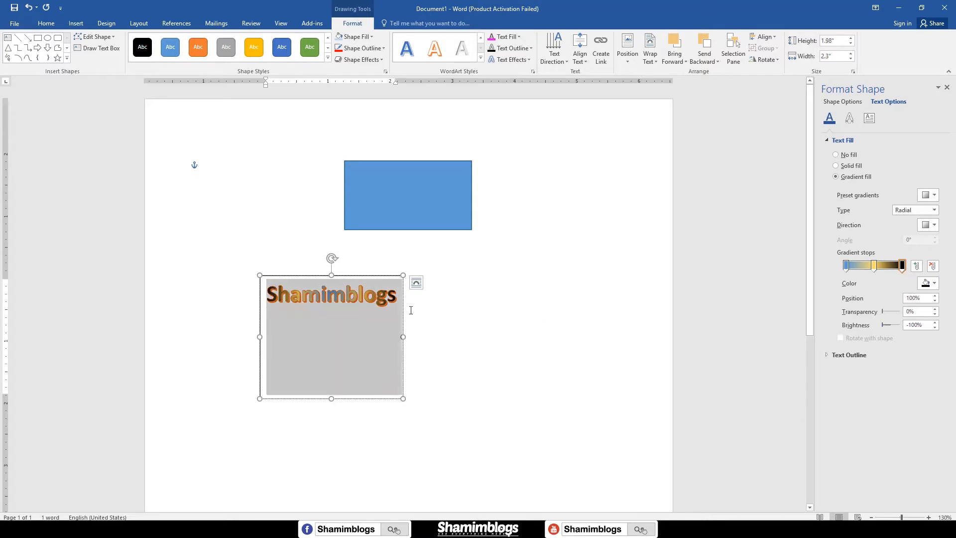
{"action": "left_click", "coordinate": [512, 48]}
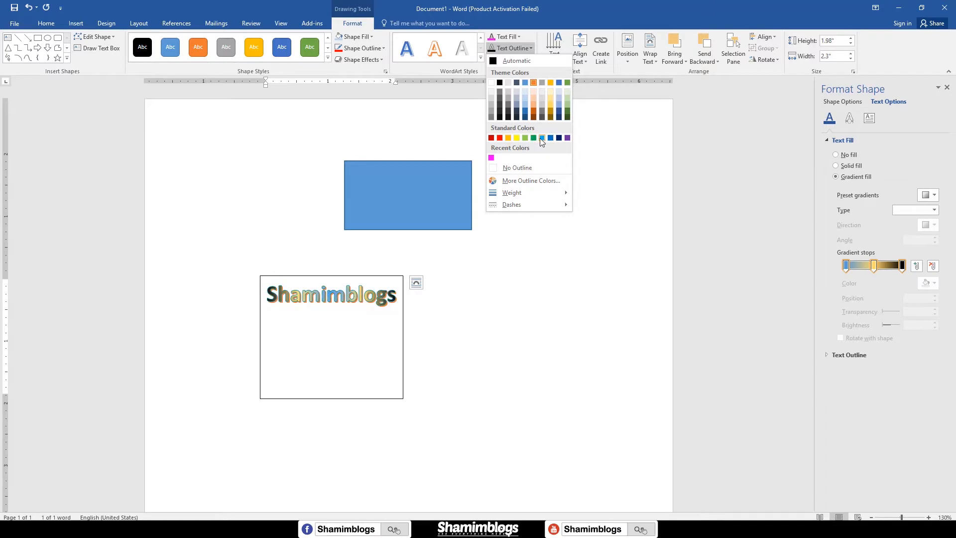
{"action": "left_click", "coordinate": [501, 138]}
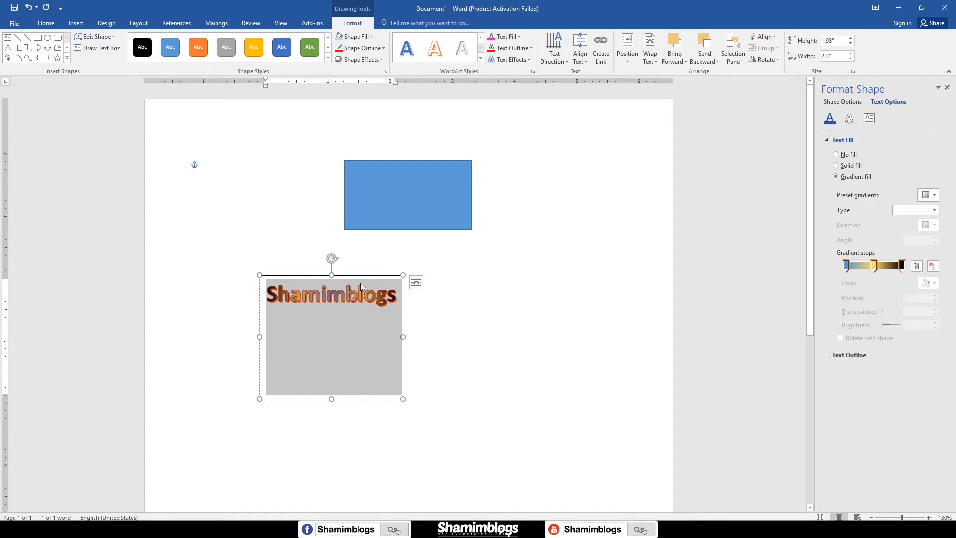
Browse the shadow effects and add a golden glow to the "Shamimblogs" text.
{"action": "left_click", "coordinate": [525, 60]}
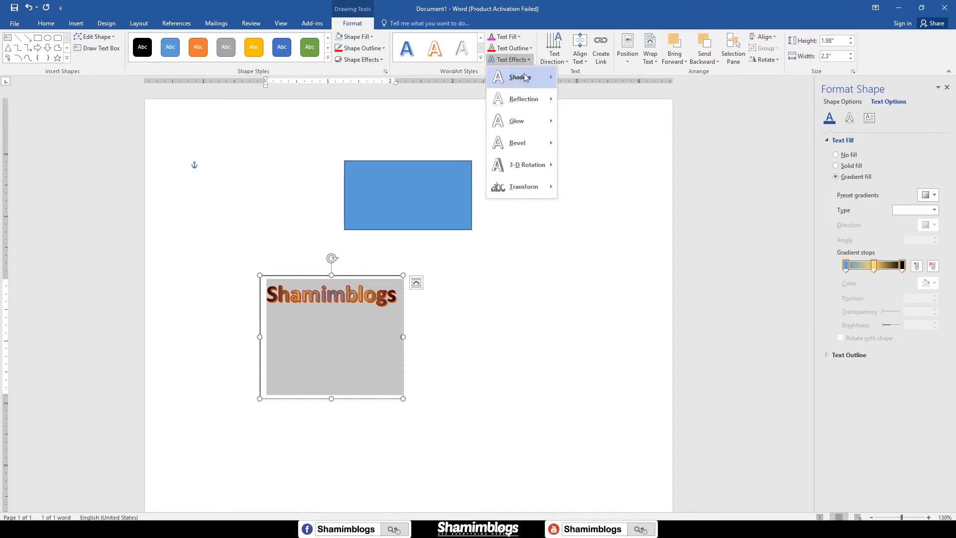
{"action": "mouse_move", "coordinate": [526, 78]}
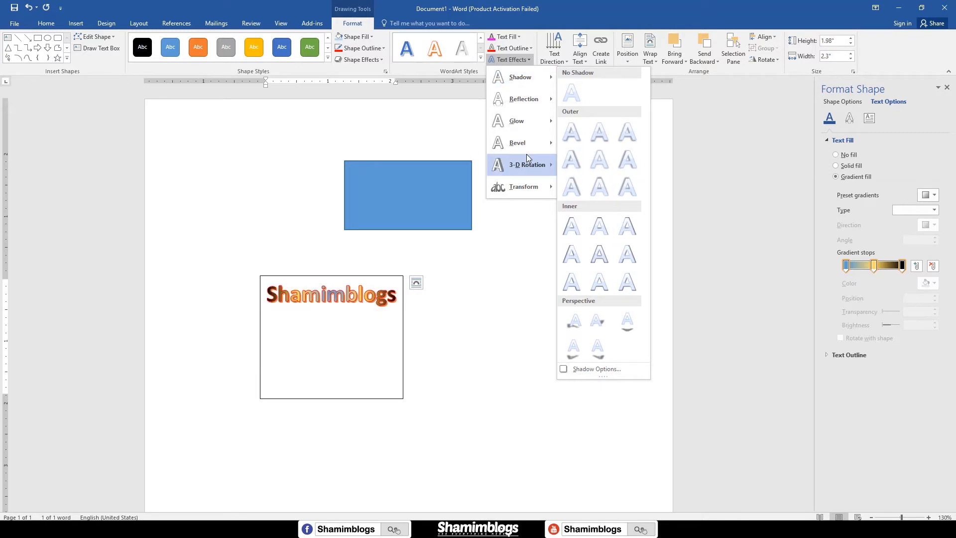
{"action": "mouse_move", "coordinate": [518, 121]}
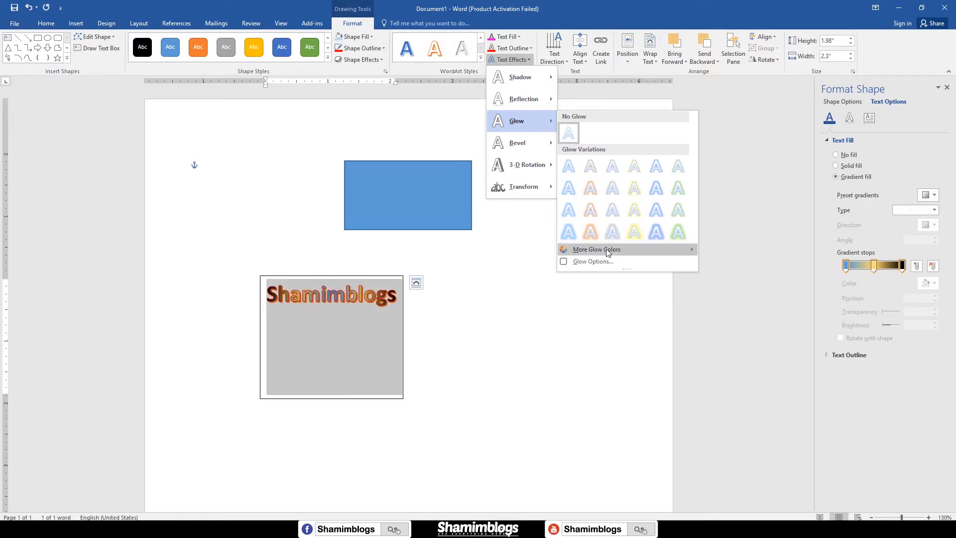
{"action": "mouse_move", "coordinate": [594, 253]}
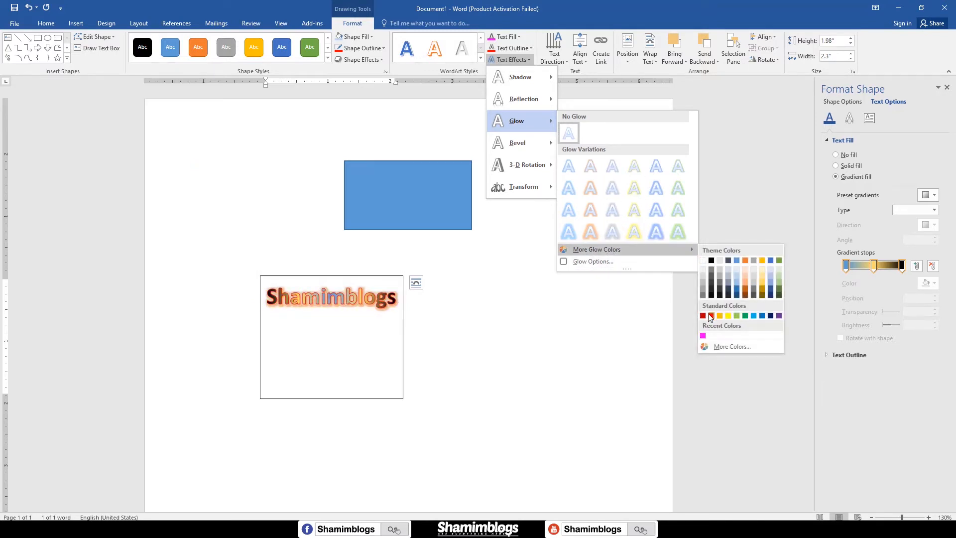
{"action": "left_click", "coordinate": [739, 315]}
Apply a reflection preset with 45% transparency and 0.5 pt blur to the text, and set its size to 49%.
{"action": "left_click", "coordinate": [509, 59]}
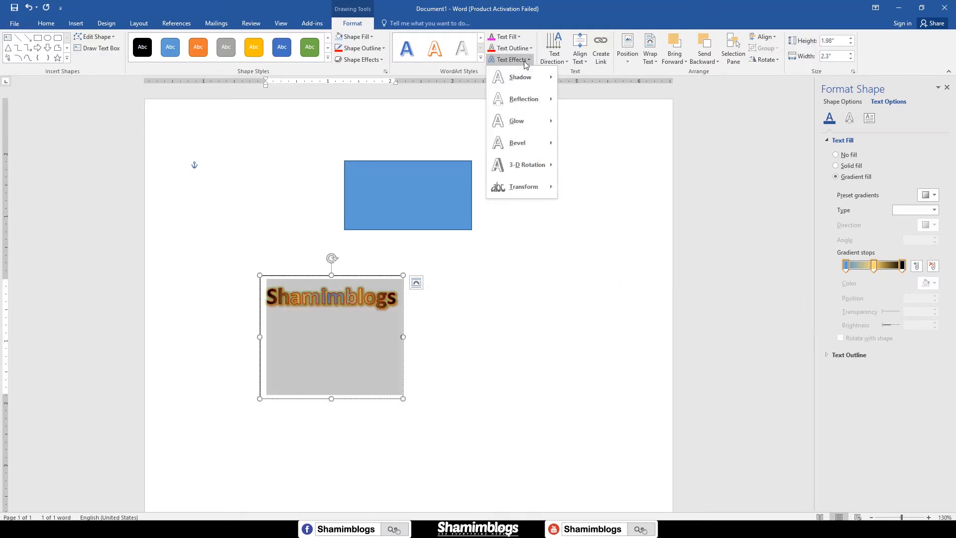
{"action": "mouse_move", "coordinate": [520, 145]}
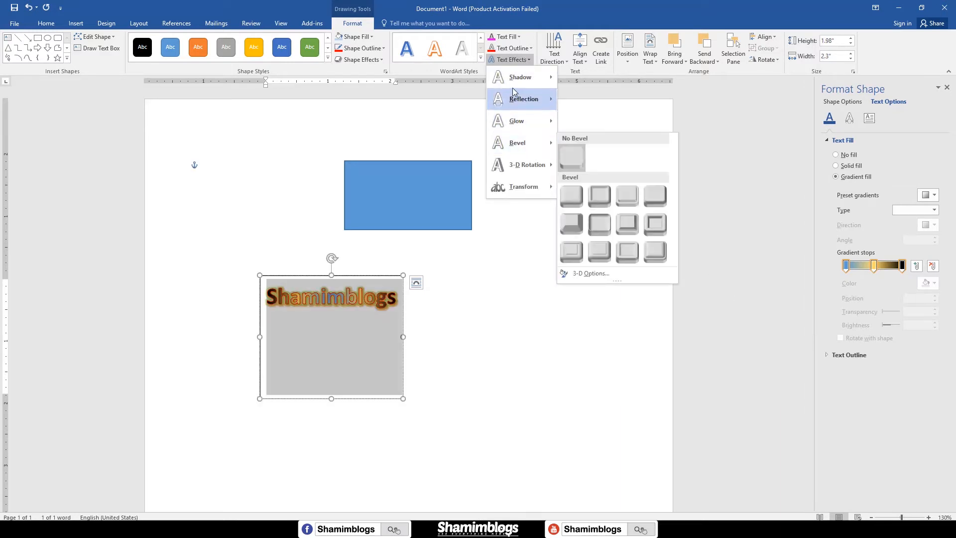
{"action": "mouse_move", "coordinate": [515, 103]}
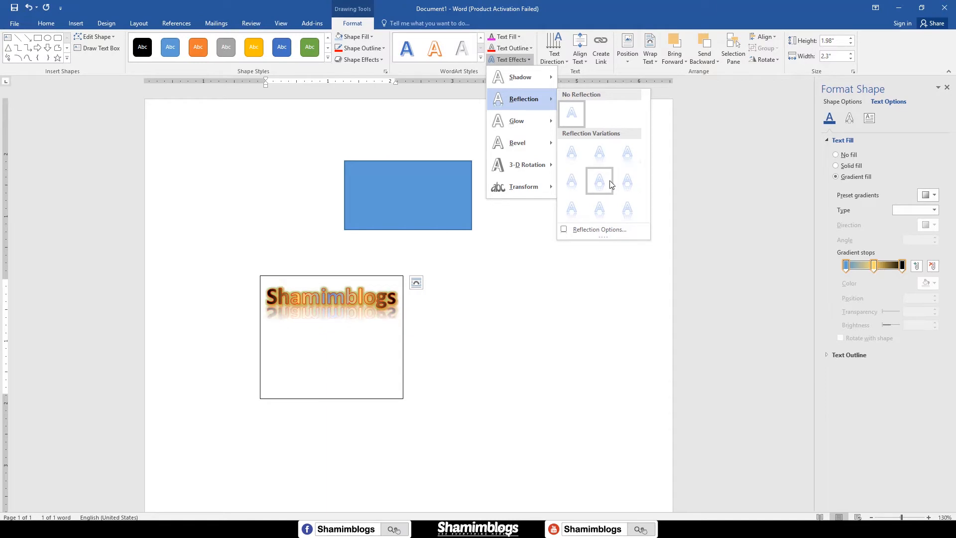
{"action": "left_click", "coordinate": [594, 229]}
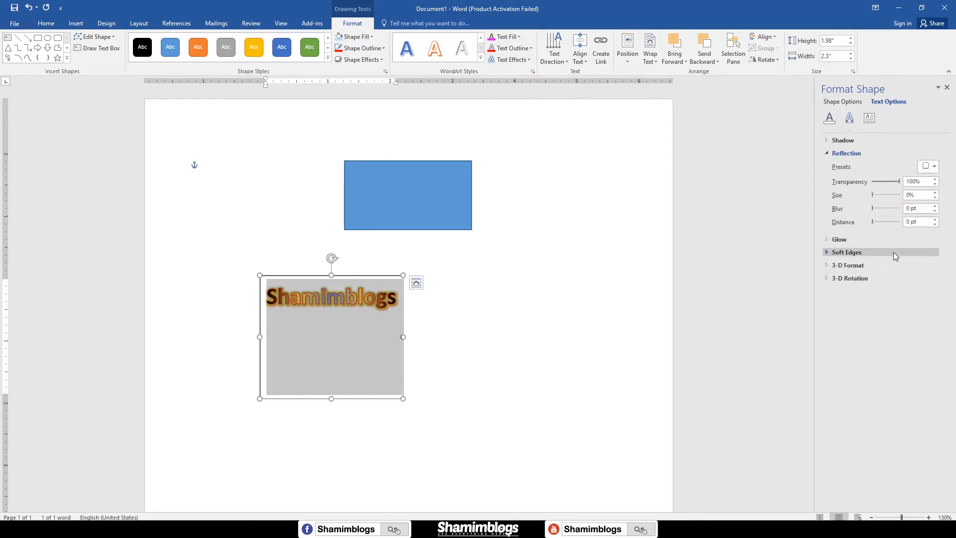
{"action": "left_click", "coordinate": [927, 170]}
{"action": "left_click", "coordinate": [931, 277]}
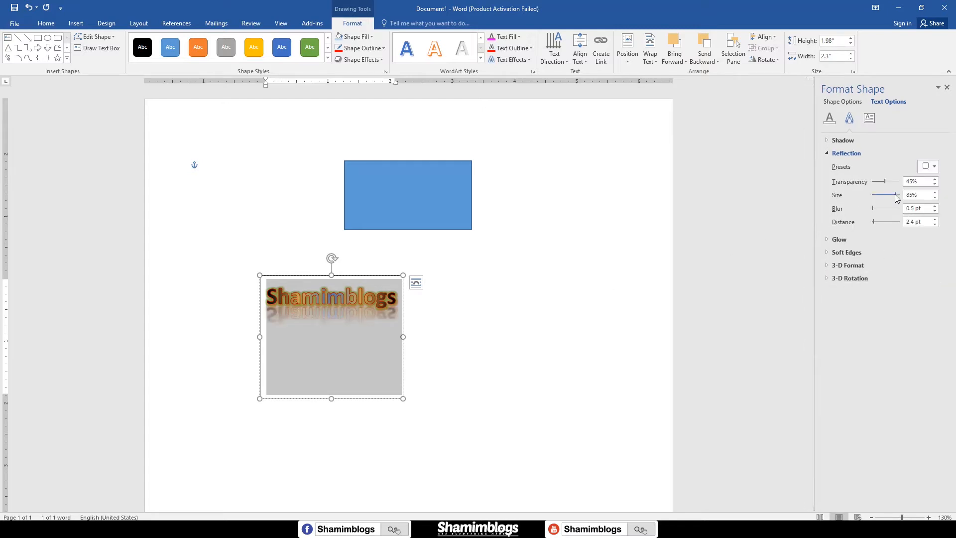
{"action": "left_click_drag", "start_coordinate": [893, 194], "coordinate": [886, 198]}
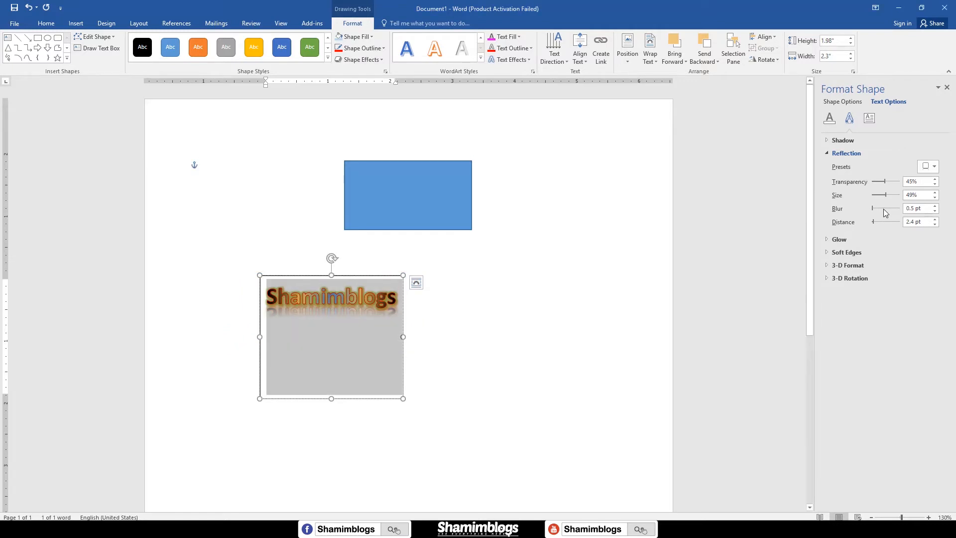
Set the text's reflection blur to 20 pt and rotate all text in the box 270°.
{"action": "left_click_drag", "start_coordinate": [871, 207], "coordinate": [877, 209]}
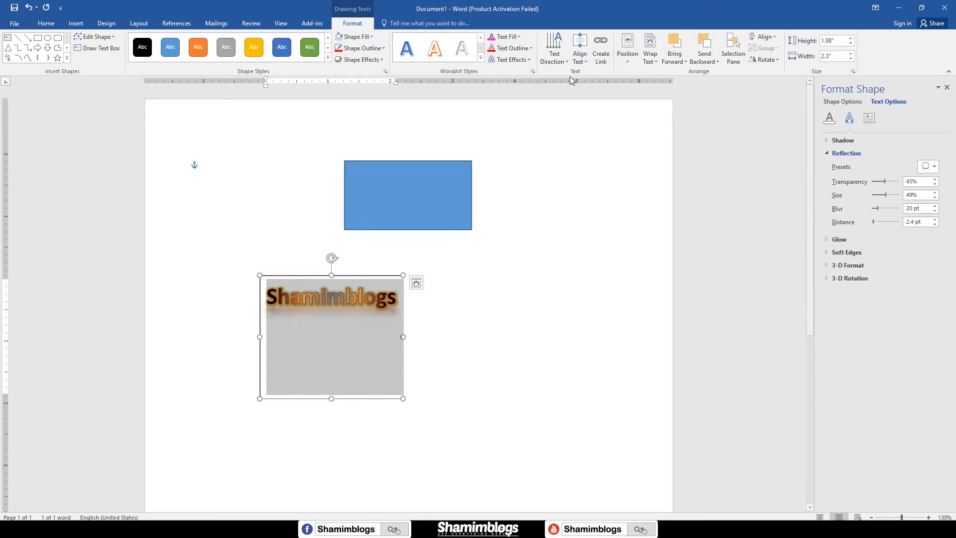
{"action": "left_click", "coordinate": [559, 63]}
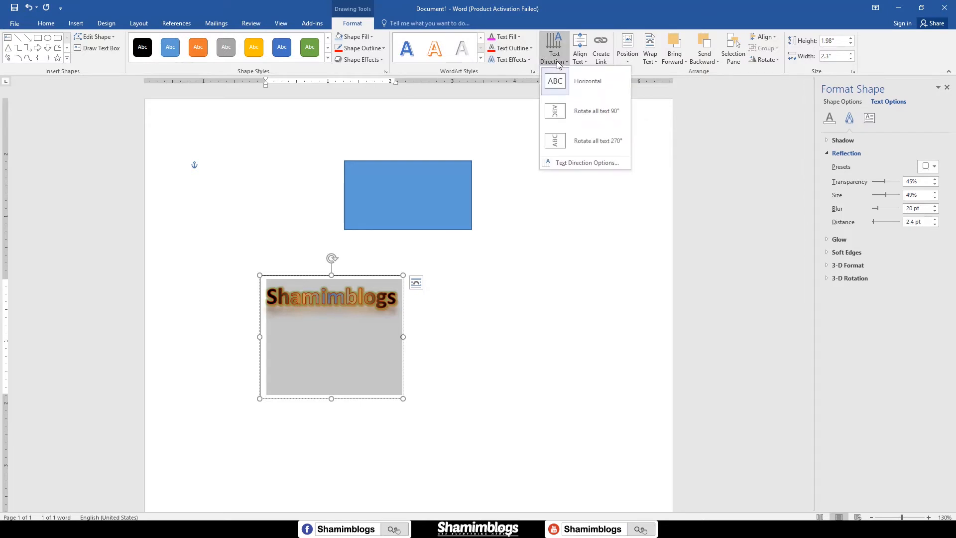
{"action": "left_click", "coordinate": [577, 147]}
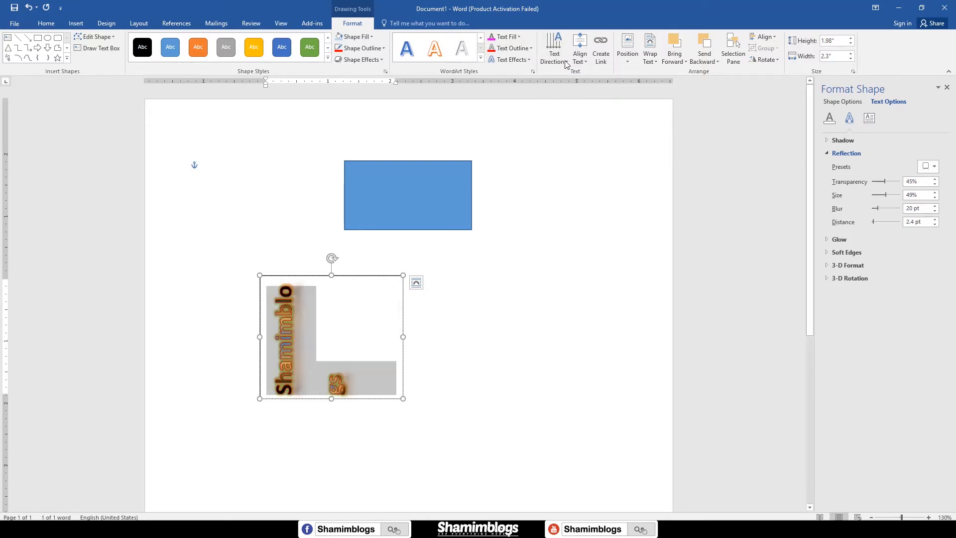
Stretch the text box to about 2.48" high and try rotating all text 90° before returning its direction to Horizontal.
{"action": "left_click", "coordinate": [554, 50]}
{"action": "left_click_drag", "start_coordinate": [332, 400], "coordinate": [330, 430]}
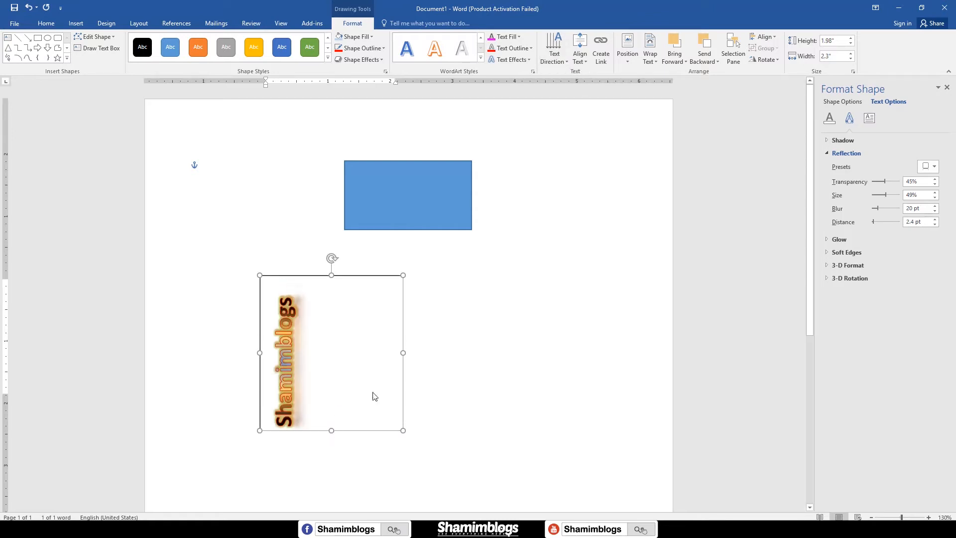
{"action": "left_click", "coordinate": [565, 63]}
{"action": "left_click", "coordinate": [574, 118]}
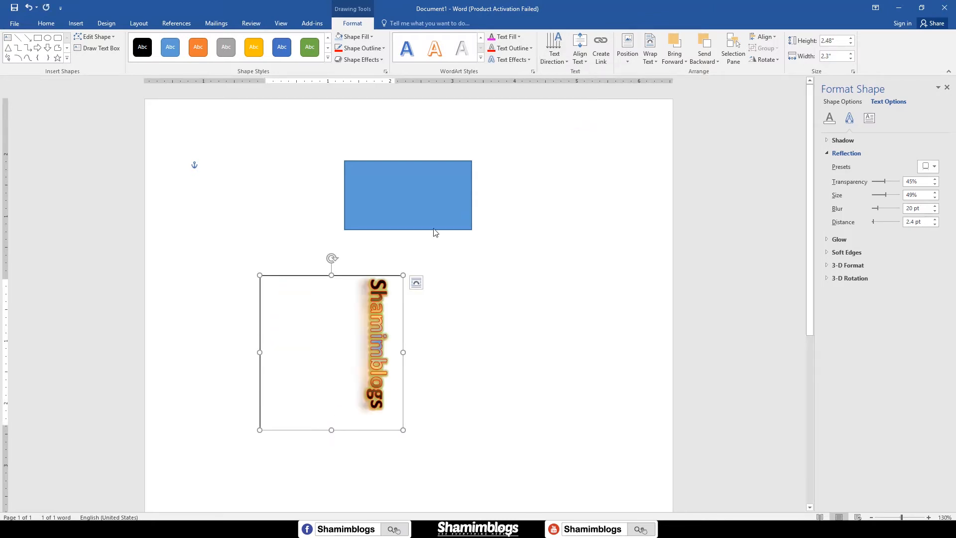
{"action": "left_click", "coordinate": [554, 50]}
{"action": "left_click", "coordinate": [568, 89]}
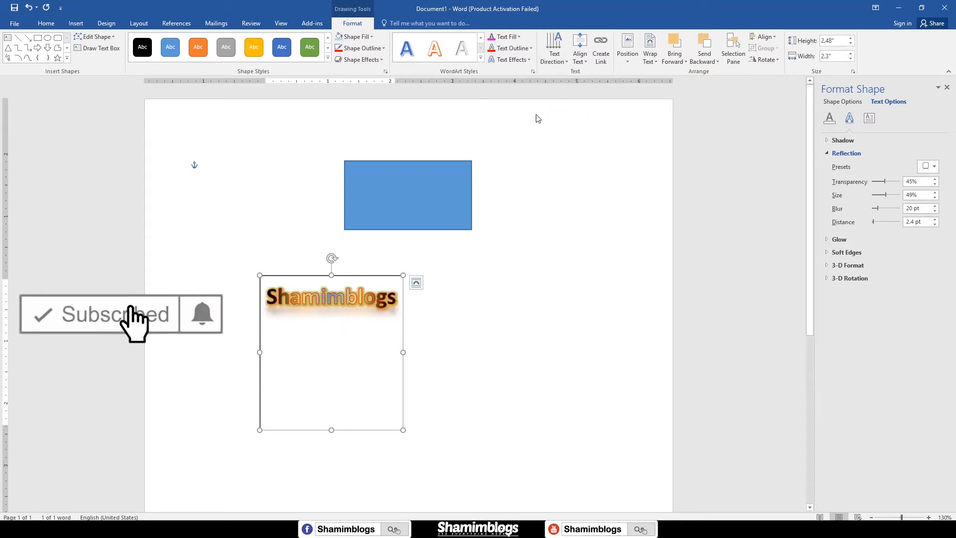
Align the text to the top of the box, rotate it all 90°, and align it to the center.
{"action": "left_click", "coordinate": [581, 59]}
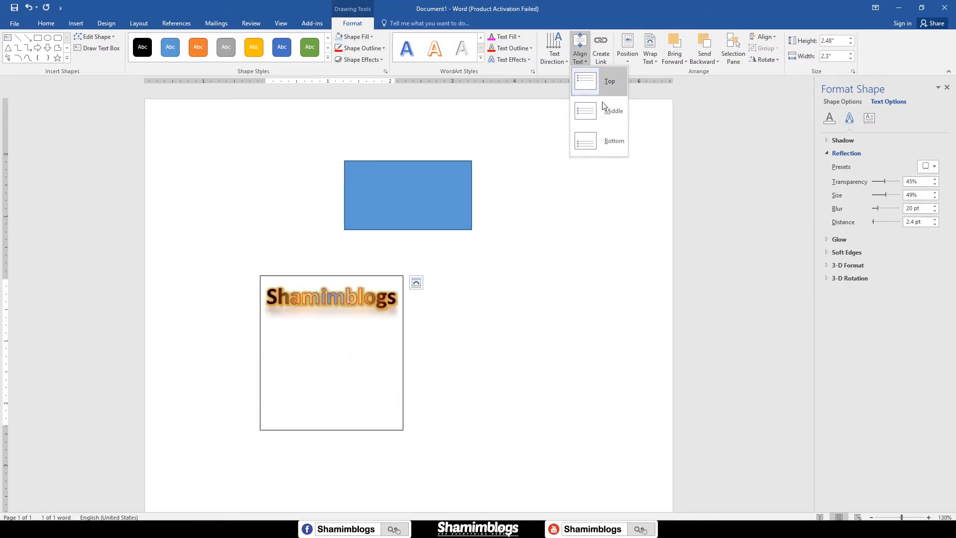
{"action": "left_click", "coordinate": [610, 81]}
{"action": "left_click", "coordinate": [554, 55]}
{"action": "left_click", "coordinate": [573, 110]}
{"action": "left_click", "coordinate": [580, 55]}
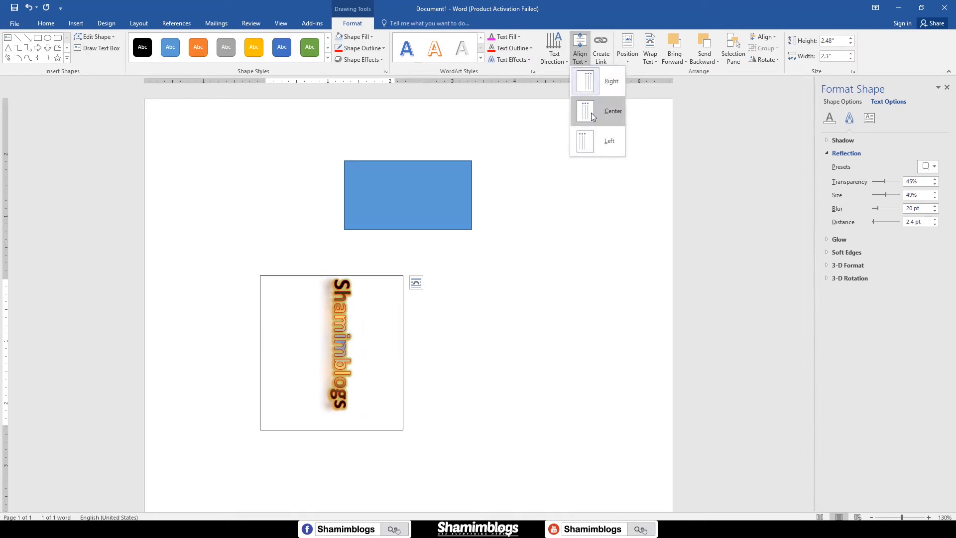
{"action": "left_click", "coordinate": [604, 120]}
Return the text direction to Horizontal and align the text to the middle of the box.
{"action": "left_click", "coordinate": [555, 50]}
{"action": "left_click", "coordinate": [584, 80]}
{"action": "left_click", "coordinate": [581, 54]}
{"action": "left_click", "coordinate": [603, 119]}
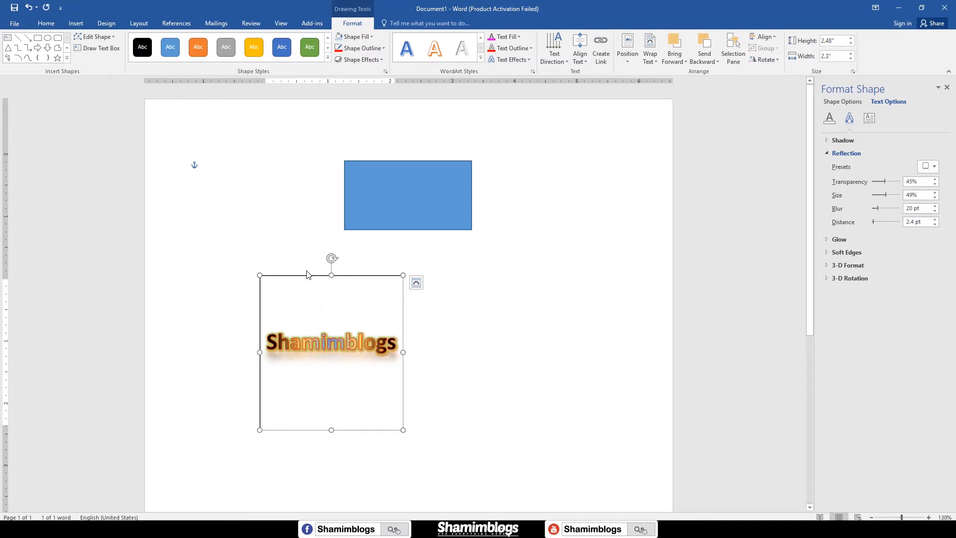
Move the WordArt text box aside and draw two empty text boxes beside it, one below the other, about 2.34" × 2.45" and 2.52" × 2.54".
{"action": "left_click_drag", "start_coordinate": [308, 279], "coordinate": [479, 255]}
{"action": "left_click", "coordinate": [93, 49]}
{"action": "mouse_move", "coordinate": [249, 250]}
{"action": "left_mouse_down"}
{"action": "mouse_move", "coordinate": [331, 373]}
{"action": "mouse_move", "coordinate": [394, 402]}
{"action": "left_mouse_up"}
{"action": "scroll", "coordinate": [374, 257], "scroll_direction": "down", "scroll_amount": 4}
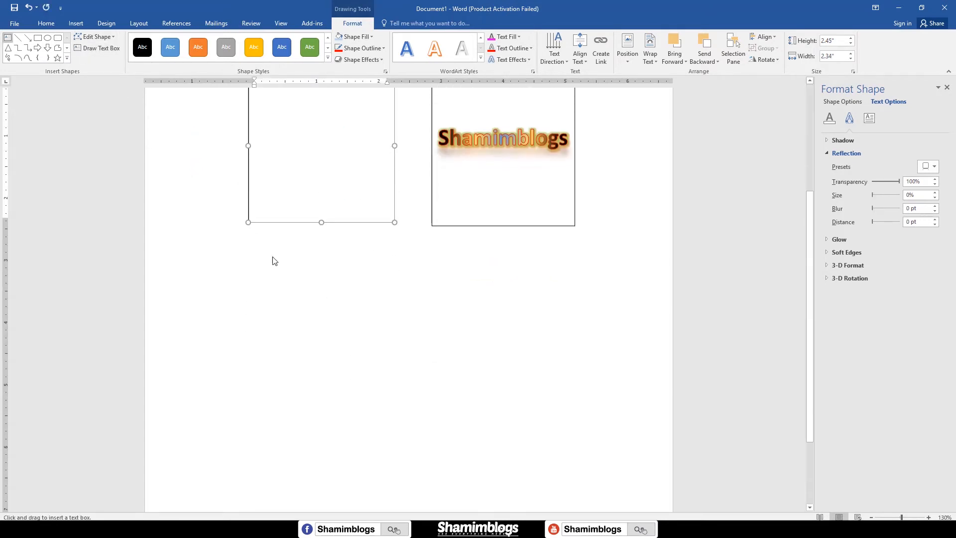
{"action": "left_click_drag", "start_coordinate": [246, 239], "coordinate": [404, 401]}
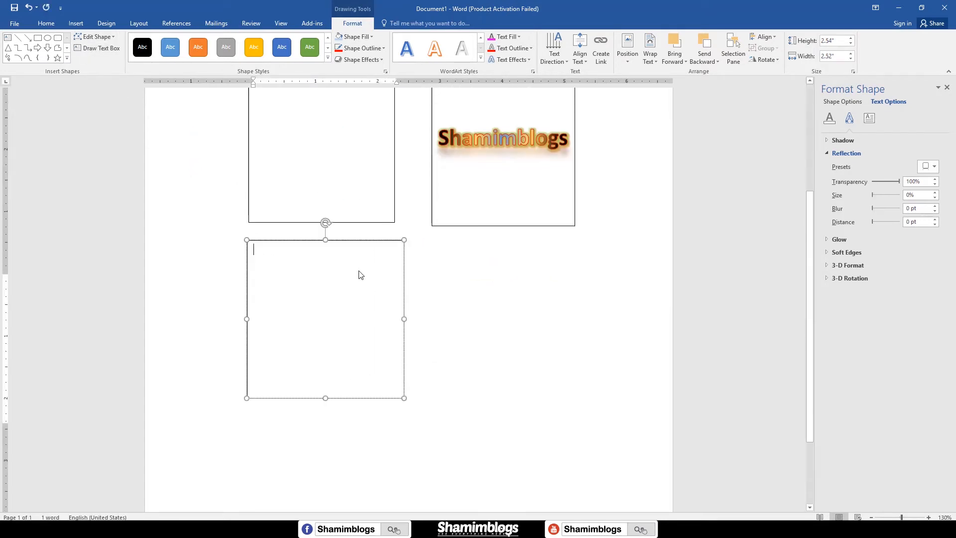
Create a link from the first empty text box to the empty text box below it.
{"action": "scroll", "coordinate": [351, 264], "scroll_direction": "up", "scroll_amount": 3}
{"action": "left_click", "coordinate": [343, 244]}
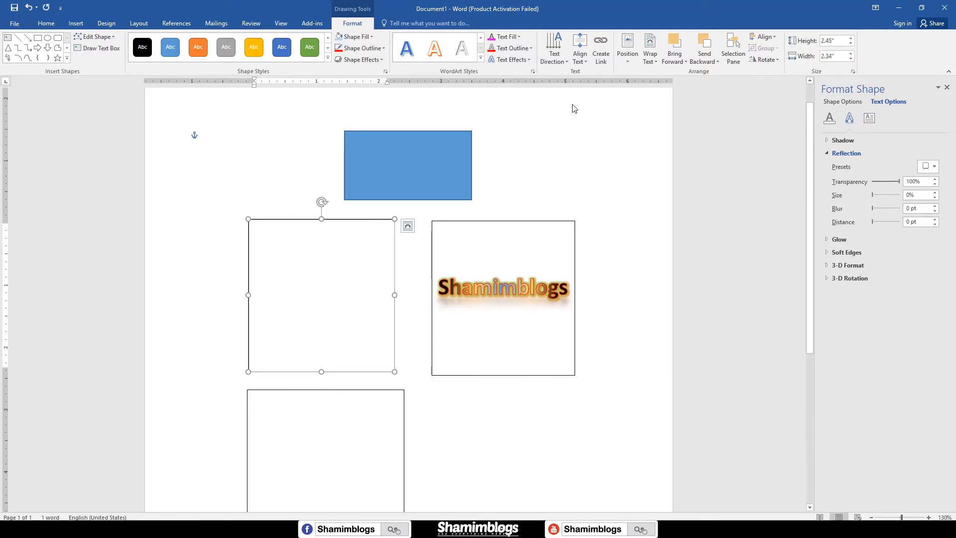
{"action": "left_click", "coordinate": [601, 58]}
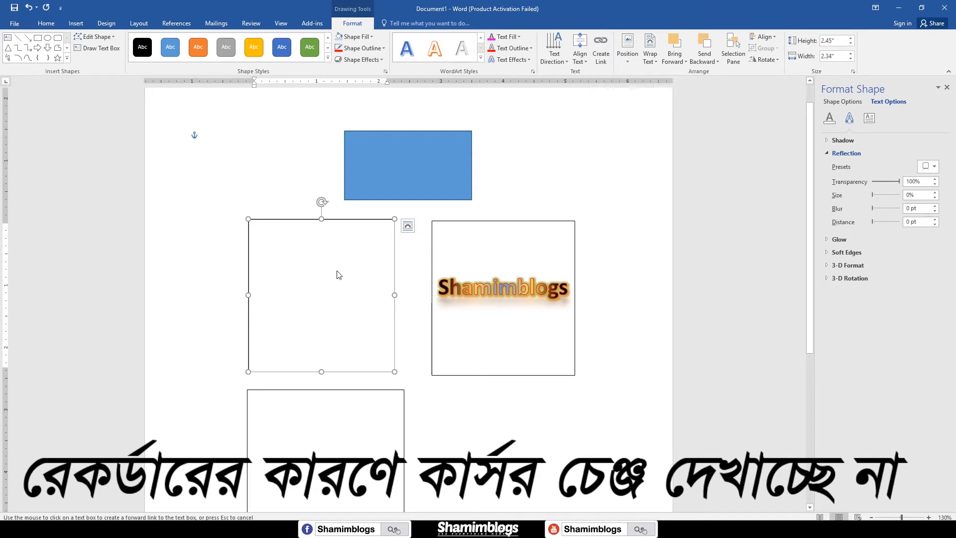
{"action": "scroll", "coordinate": [317, 299], "scroll_direction": "down", "scroll_amount": 3}
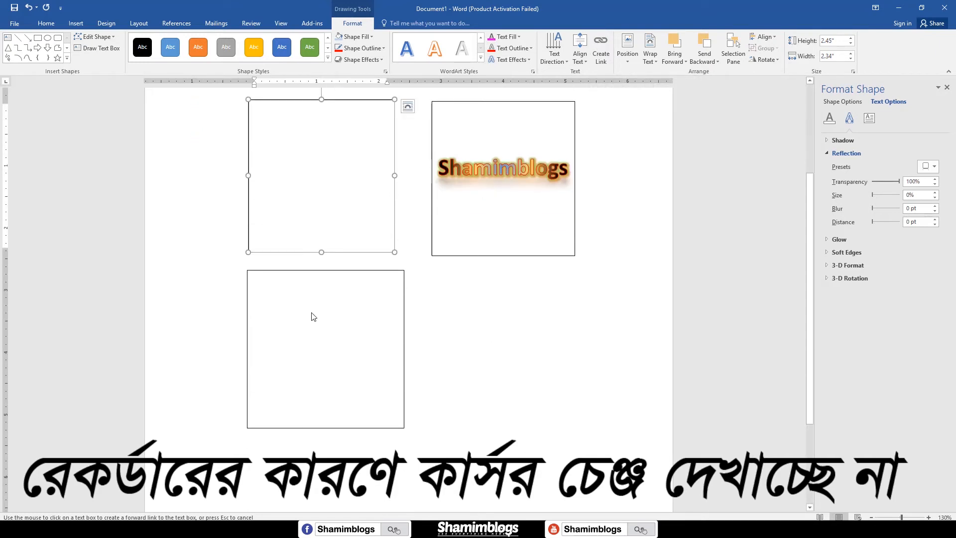
{"action": "left_click", "coordinate": [314, 317]}
{"action": "scroll", "coordinate": [294, 283], "scroll_direction": "up", "scroll_amount": 3}
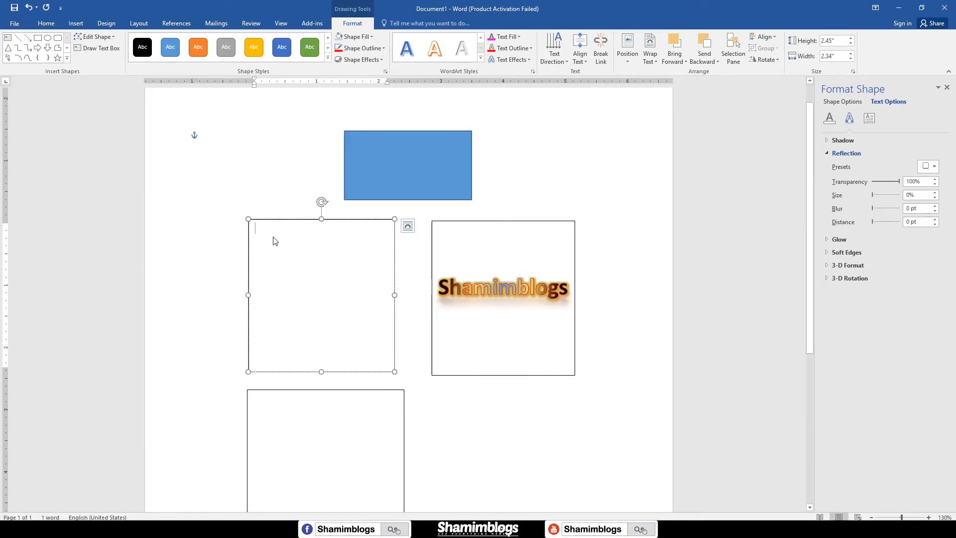
Enter "Shamimblogs" in the first linked text box and paste copies of the line until two lines flow into the second box.
{"action": "type", "text": "Shamimblogs"}
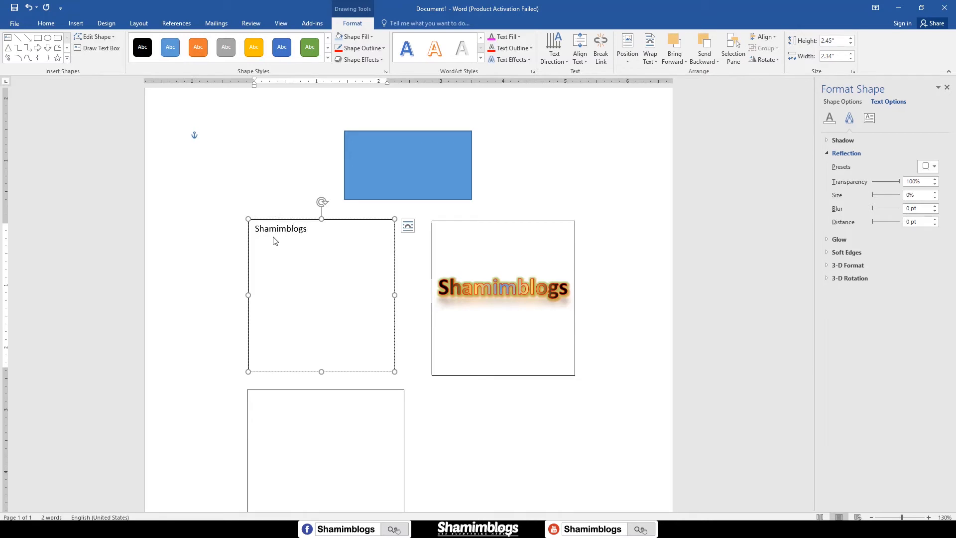
{"action": "key", "text": "ctrl+a"}
{"action": "key", "text": "ctrl+c"}
{"action": "key", "text": "ctrl+v"}
{"action": "key", "text": "ctrl+v"}
{"action": "key", "text": "ctrl+v"}
{"action": "key", "text": "ctrl+v"}
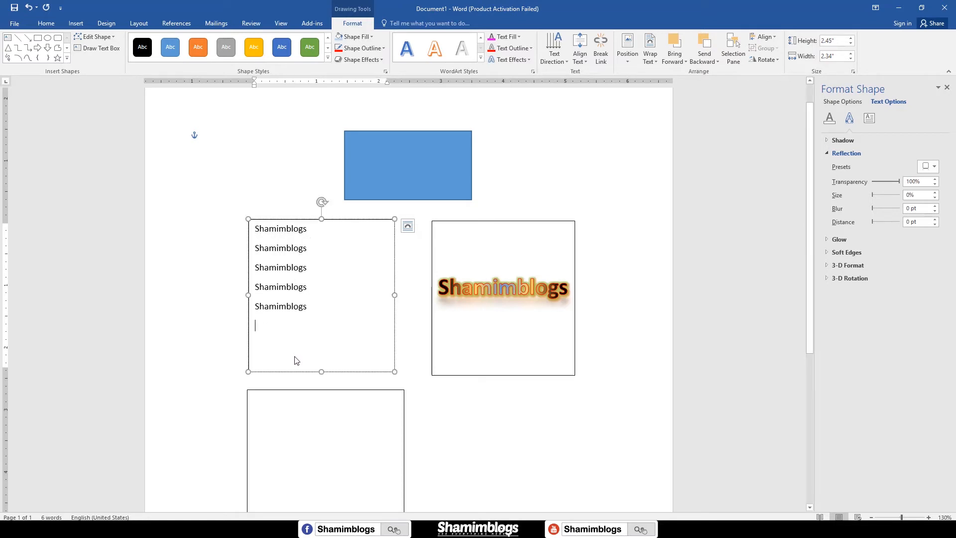
{"action": "key", "text": "ctrl+v"}
{"action": "key", "text": "ctrl+v"}
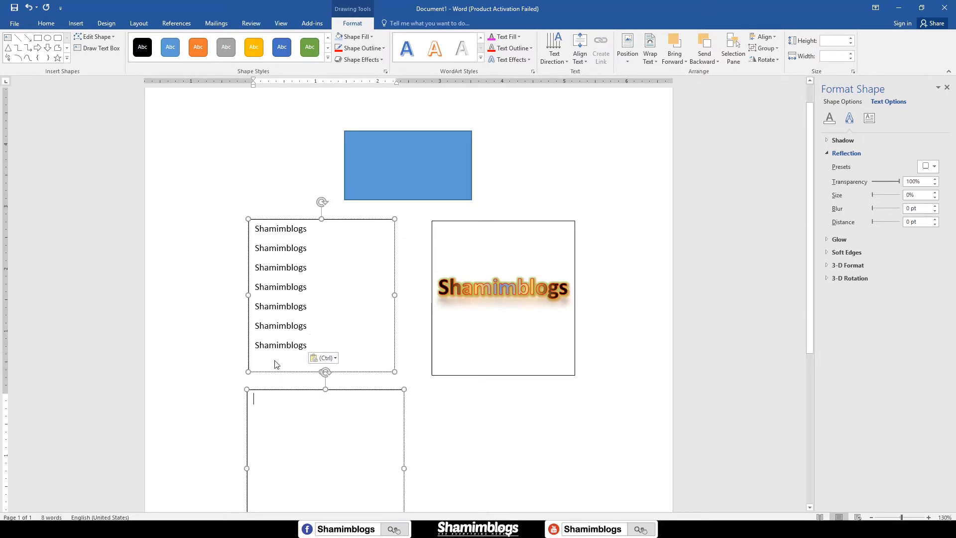
{"action": "key", "text": "ctrl+v"}
{"action": "scroll", "coordinate": [286, 315], "scroll_direction": "down", "scroll_amount": 3}
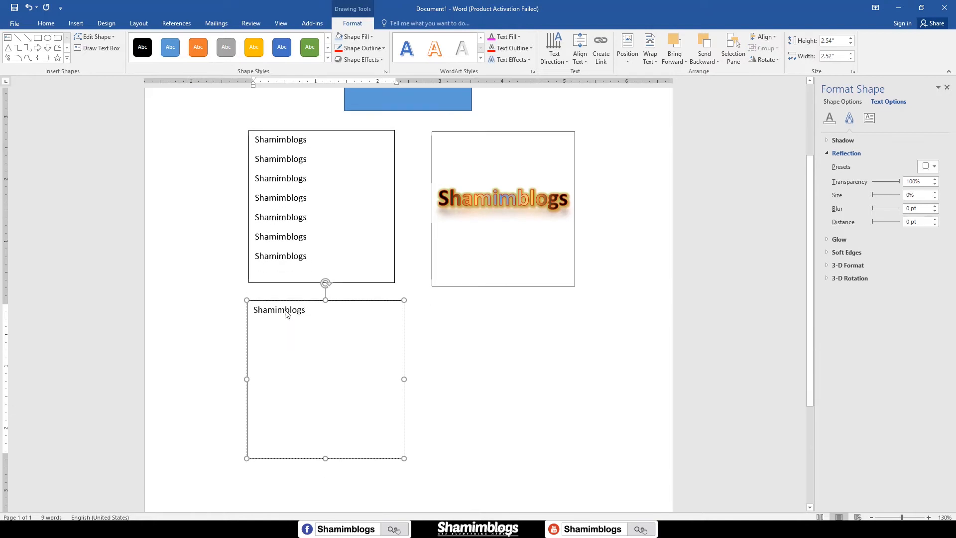
{"action": "key", "text": "ctrl+v"}
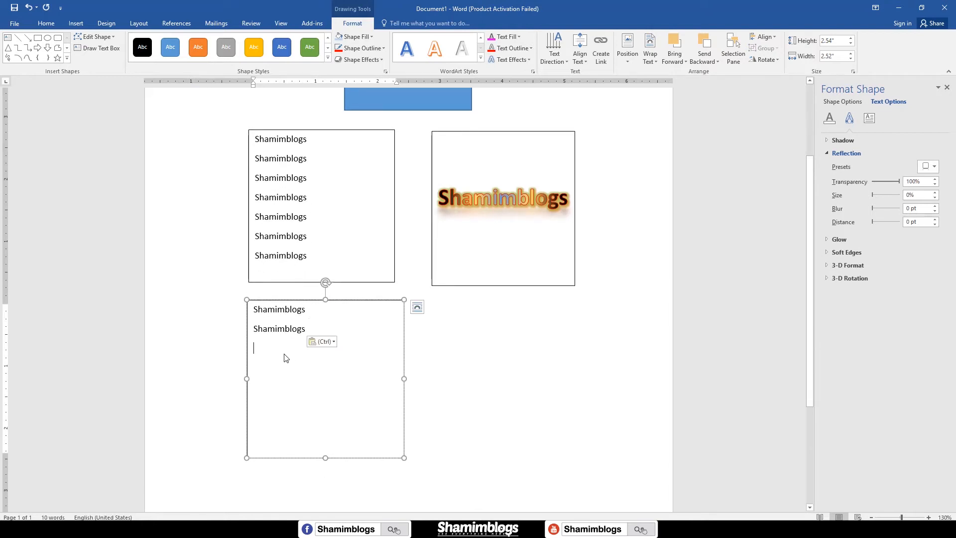
Draw a third text box about 2.68" wide and 2.2" high below the linked pair and link the second box to it.
{"action": "scroll", "coordinate": [288, 356], "scroll_direction": "down", "scroll_amount": 4}
{"action": "scroll", "coordinate": [304, 279], "scroll_direction": "up", "scroll_amount": 3}
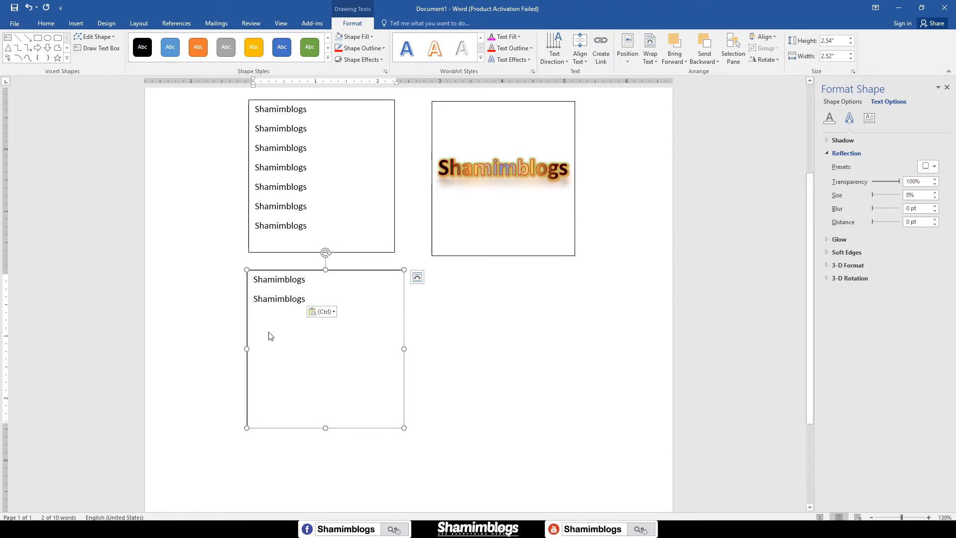
{"action": "scroll", "coordinate": [234, 330], "scroll_direction": "down", "scroll_amount": 4}
{"action": "left_click_drag", "start_coordinate": [252, 309], "coordinate": [418, 446]}
{"action": "left_click", "coordinate": [352, 147]}
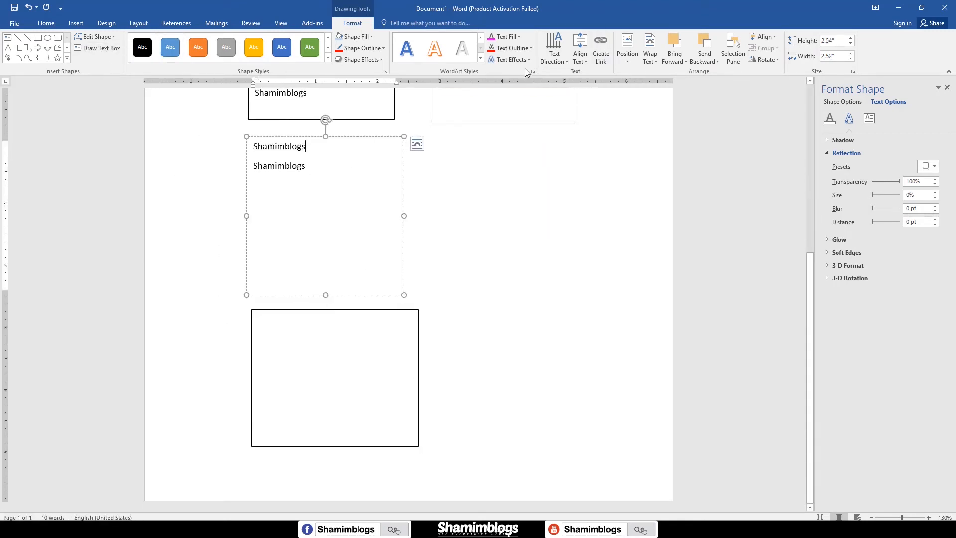
{"action": "left_click", "coordinate": [602, 50]}
{"action": "left_click", "coordinate": [338, 344]}
Paste five more copies of "Shamimblogs" so the text flows from the second box into the third.
{"action": "key", "text": "ctrl+v"}
{"action": "key", "text": "ctrl+v"}
{"action": "key", "text": "ctrl+v"}
{"action": "key", "text": "ctrl+v"}
{"action": "key", "text": "ctrl+v"}
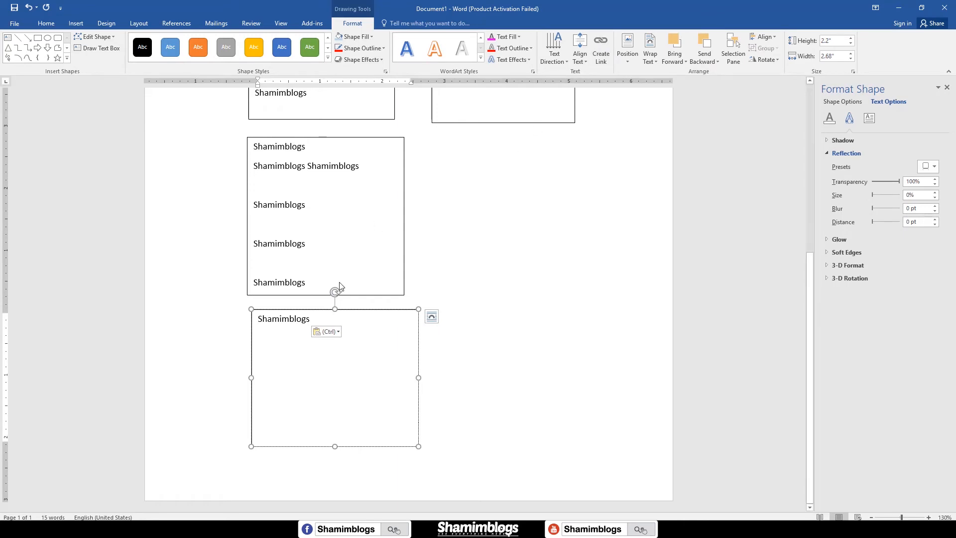
Position the first linked text box in the middle center of the page with text wrapping, and move it back above the second box.
{"action": "scroll", "coordinate": [336, 284], "scroll_direction": "up", "scroll_amount": 5}
{"action": "scroll", "coordinate": [336, 299], "scroll_direction": "up", "scroll_amount": 1}
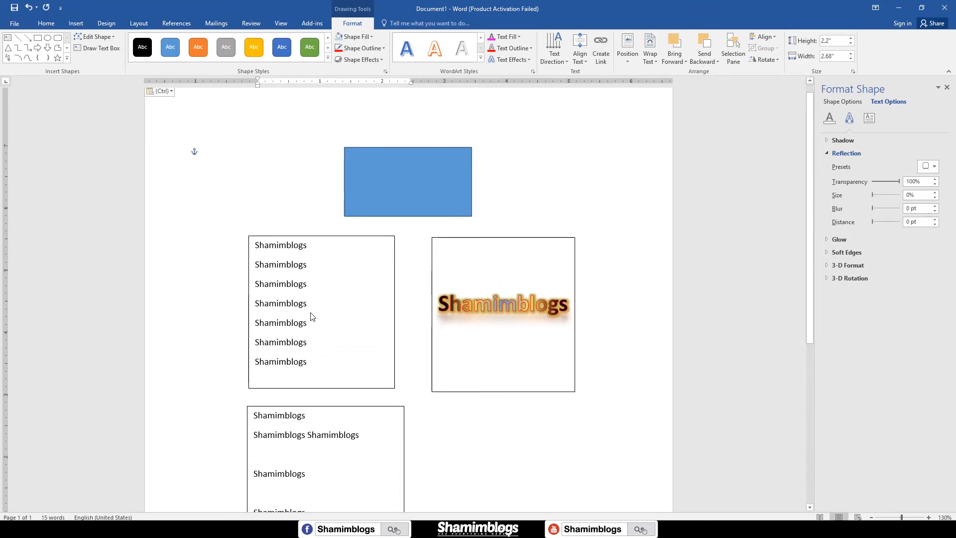
{"action": "left_click", "coordinate": [365, 236]}
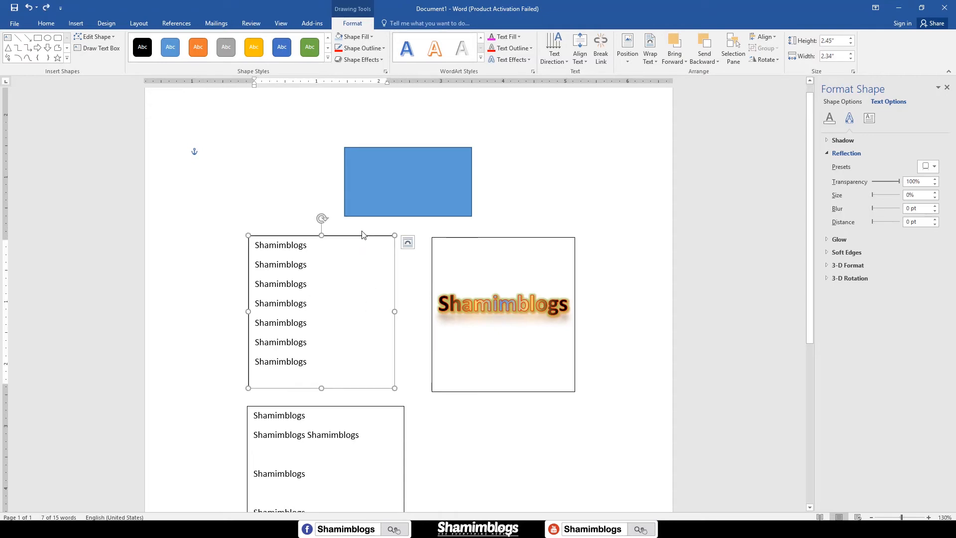
{"action": "left_click", "coordinate": [631, 51]}
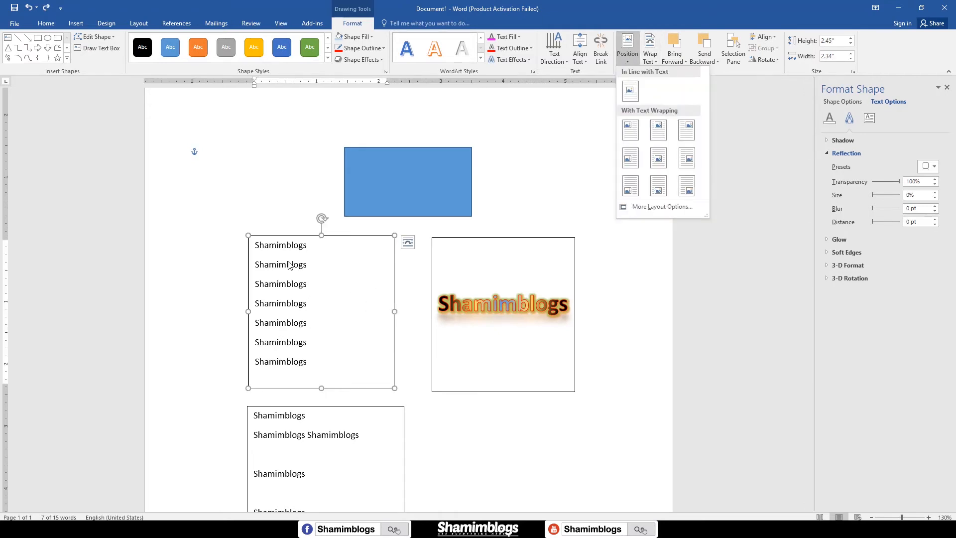
{"action": "left_click", "coordinate": [654, 160]}
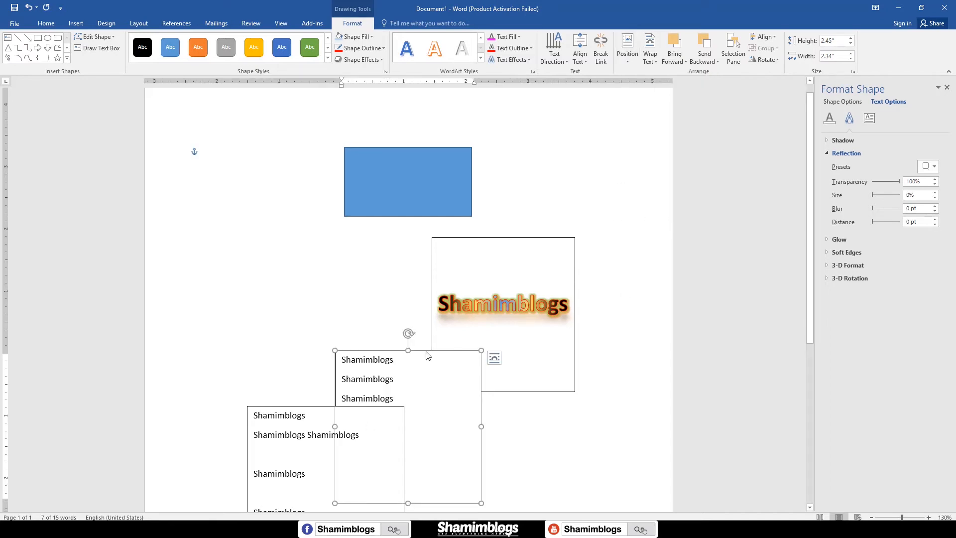
{"action": "left_click_drag", "start_coordinate": [428, 355], "coordinate": [374, 278]}
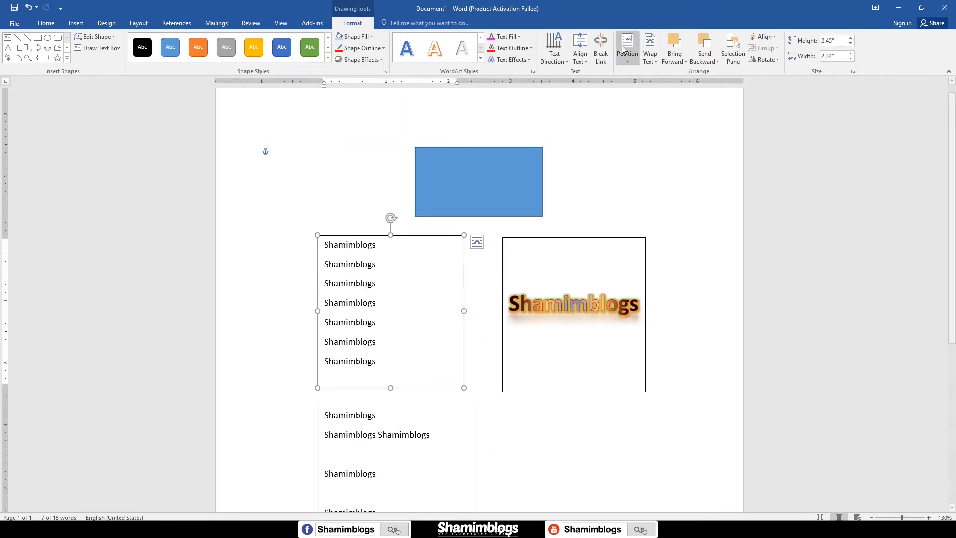
View the text wrapping options for the first linked text box.
{"action": "left_click", "coordinate": [651, 56]}
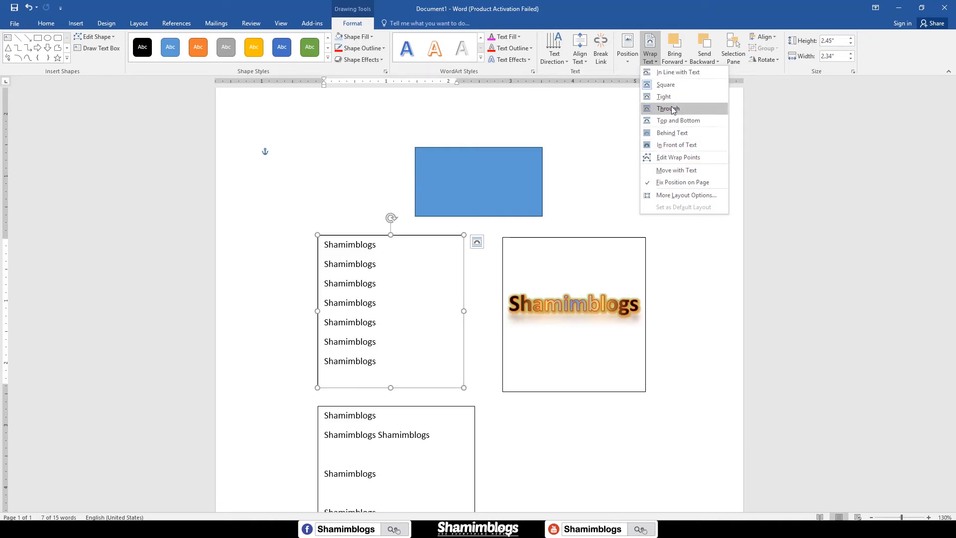
{"action": "left_click", "coordinate": [511, 227]}
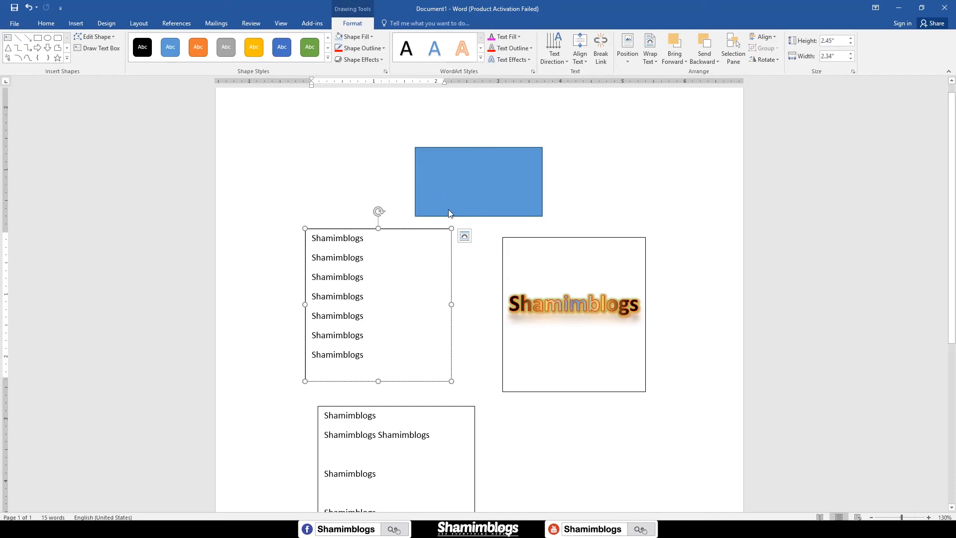
Move the first linked text box so it overlaps the blue rectangle, and bring the rectangle forward.
{"action": "left_click_drag", "start_coordinate": [409, 232], "coordinate": [414, 188]}
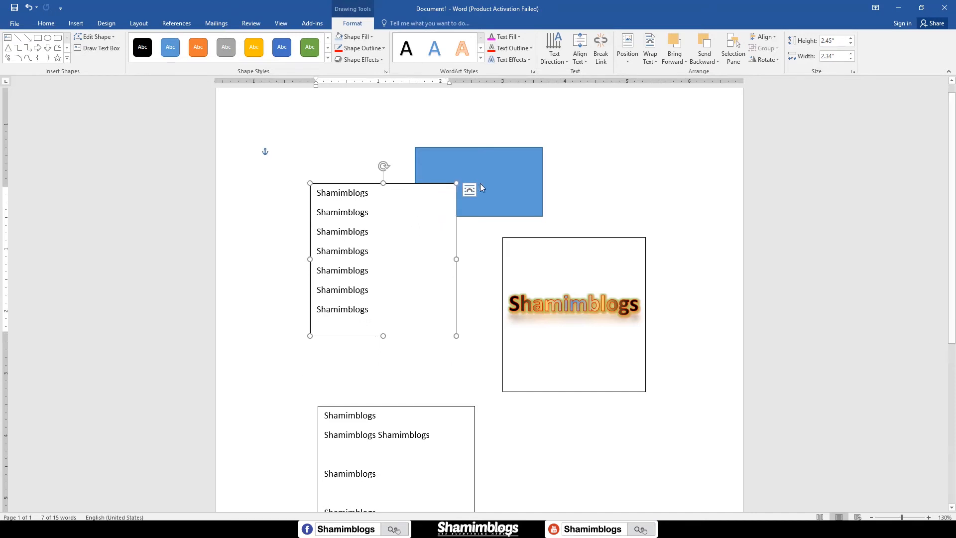
{"action": "left_click", "coordinate": [504, 175]}
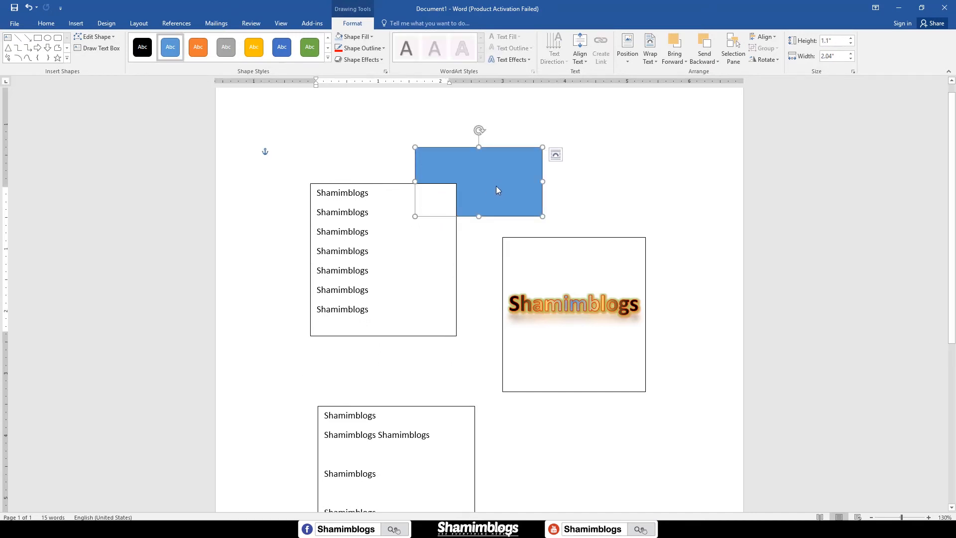
{"action": "left_click", "coordinate": [672, 50]}
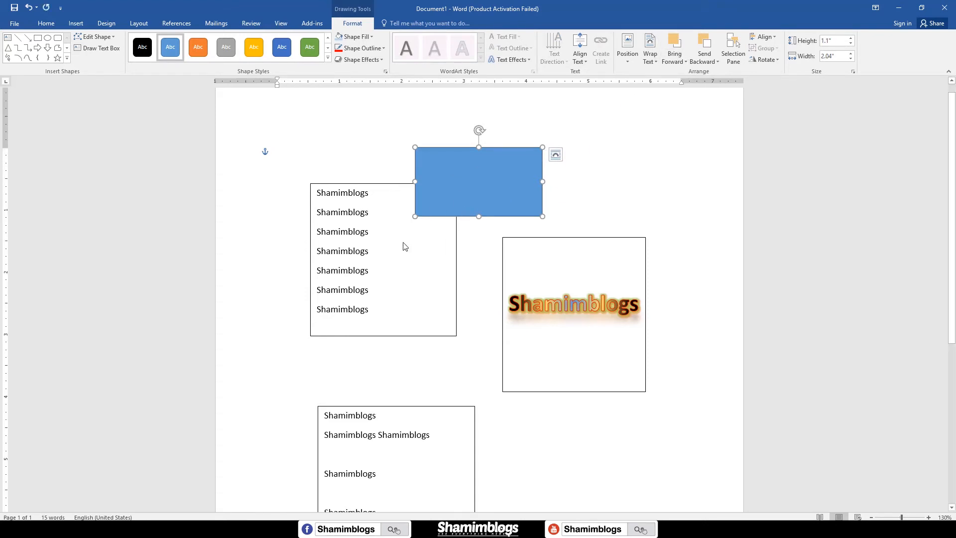
Bring the overlapping text box forward over the blue rectangle and send it backward again.
{"action": "left_click", "coordinate": [405, 246]}
{"action": "left_click", "coordinate": [673, 50]}
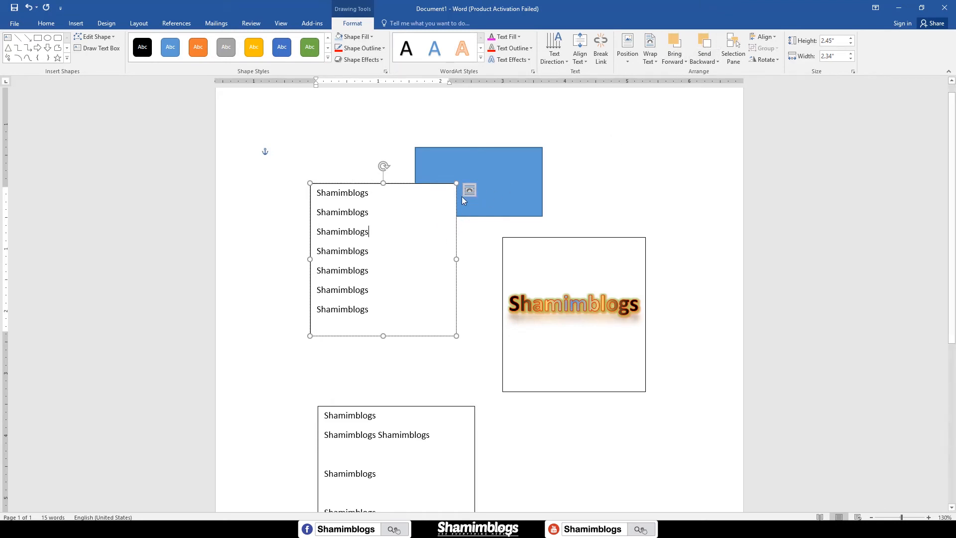
{"action": "left_click", "coordinate": [706, 46]}
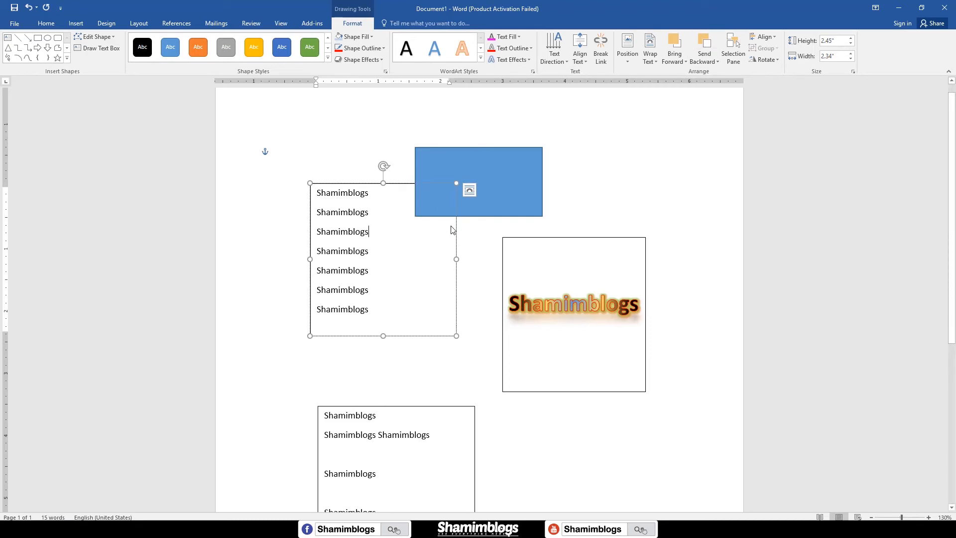
Move the first linked text box farther over the blue rectangle and bring it in front.
{"action": "left_click_drag", "start_coordinate": [426, 284], "coordinate": [434, 279]}
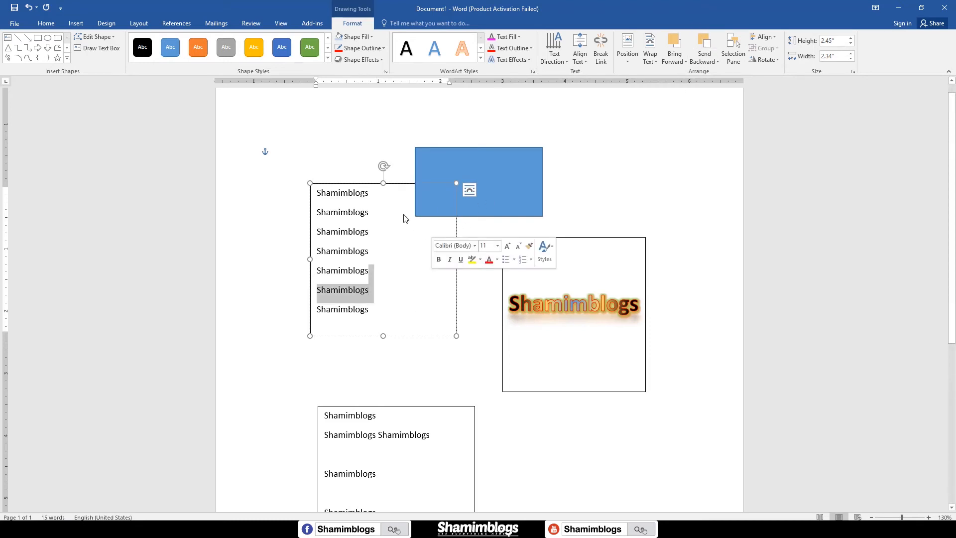
{"action": "left_click_drag", "start_coordinate": [399, 185], "coordinate": [429, 177]}
{"action": "left_click", "coordinate": [409, 229]}
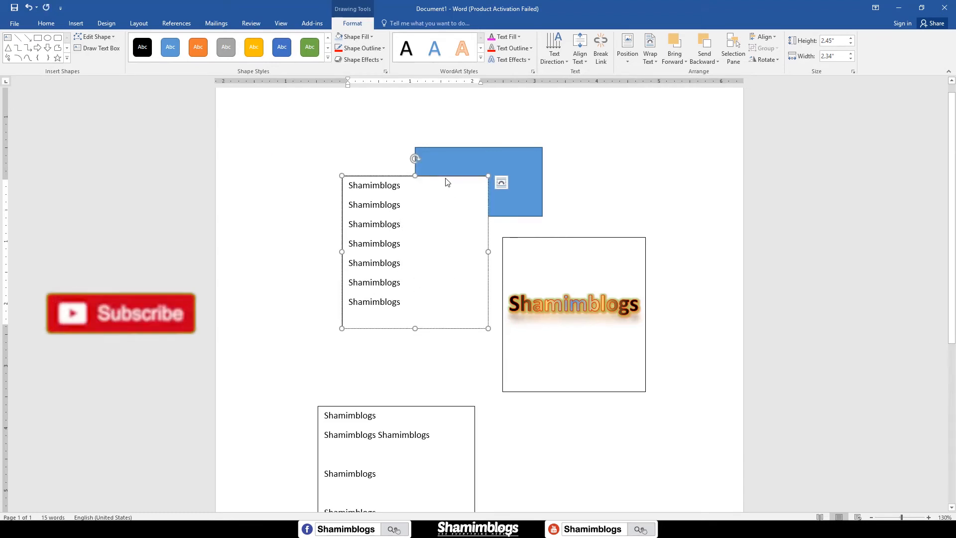
{"action": "key", "text": "Escape"}
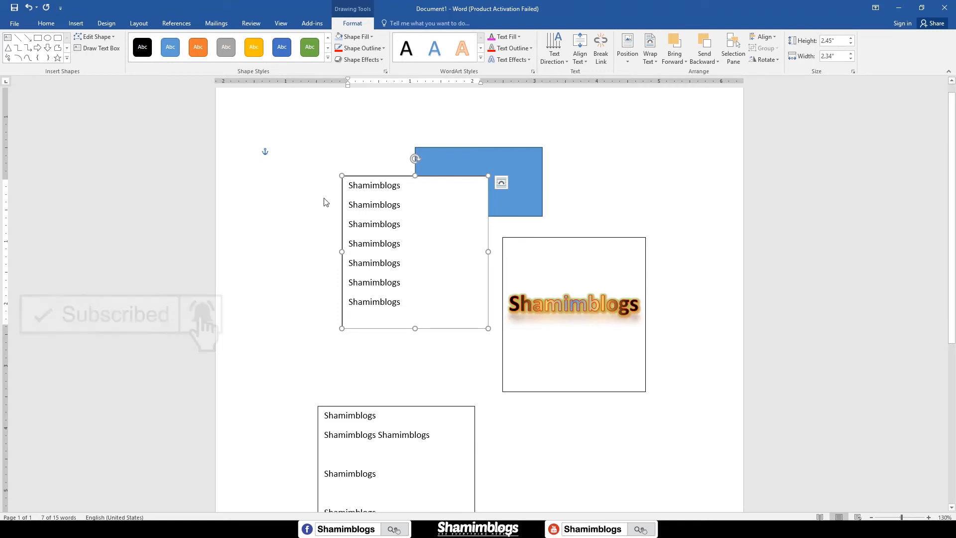
Apply the glossy gold theme shape style to the first linked text box, and move it below the blue rectangle.
{"action": "left_click", "coordinate": [328, 58]}
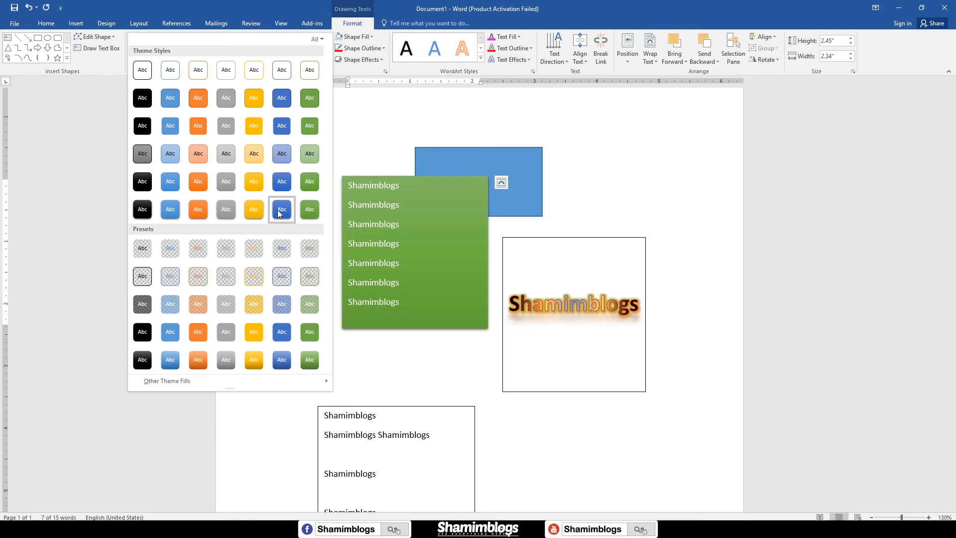
{"action": "left_click", "coordinate": [256, 209]}
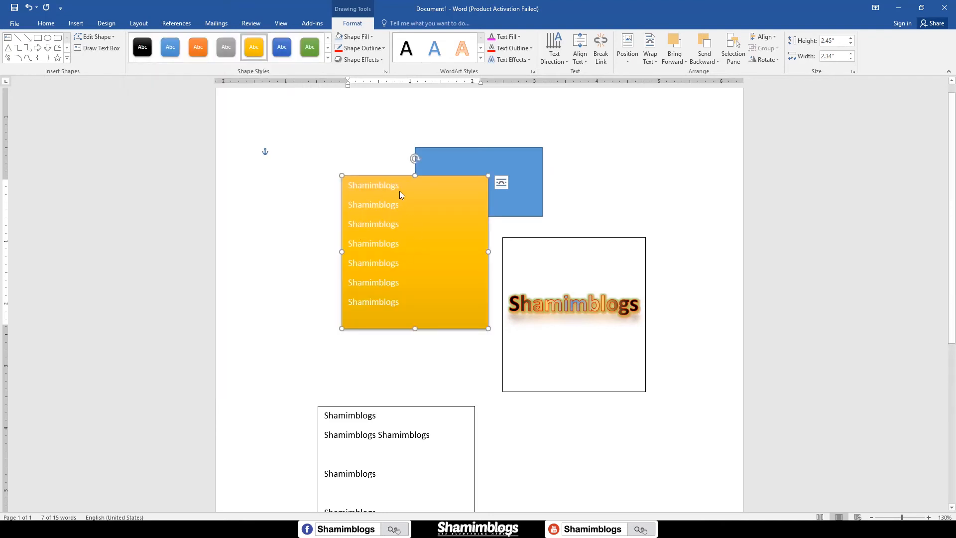
{"action": "left_click", "coordinate": [372, 39]}
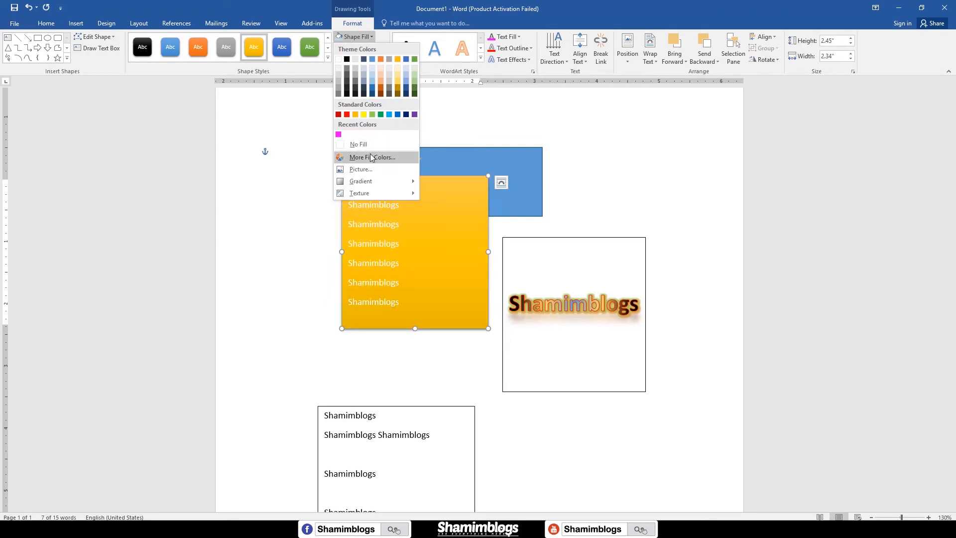
{"action": "left_click", "coordinate": [432, 119]}
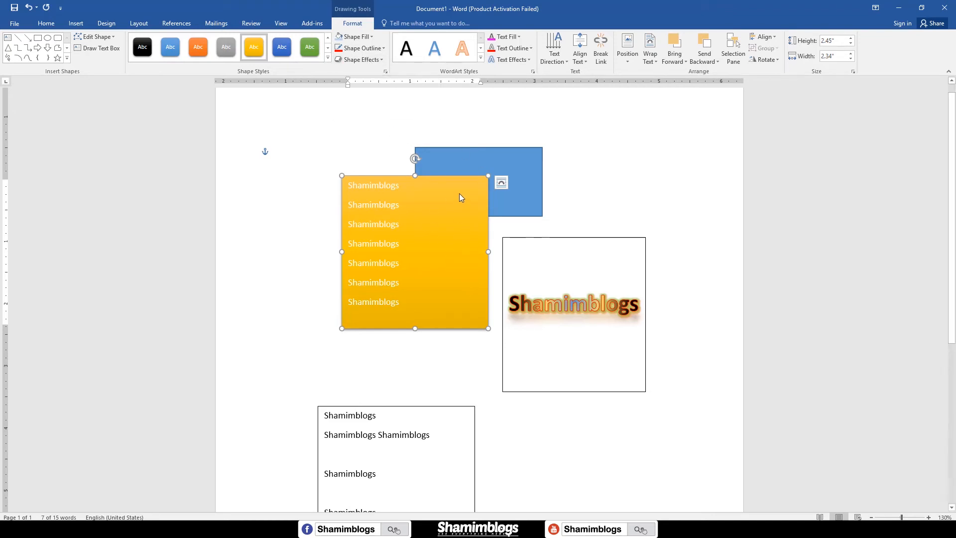
{"action": "left_click_drag", "start_coordinate": [450, 177], "coordinate": [429, 233]}
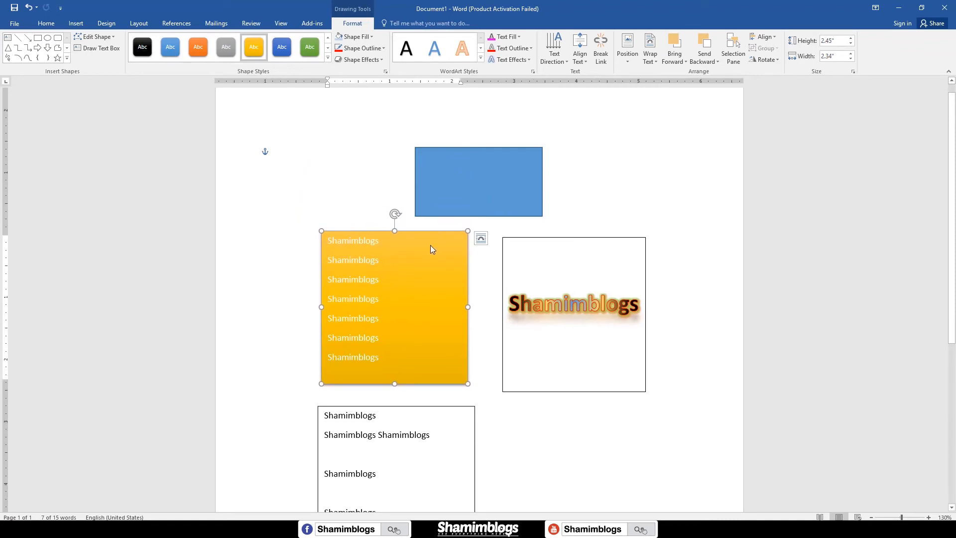
Display the Selection pane and look over the objects on the page.
{"action": "left_click", "coordinate": [738, 56]}
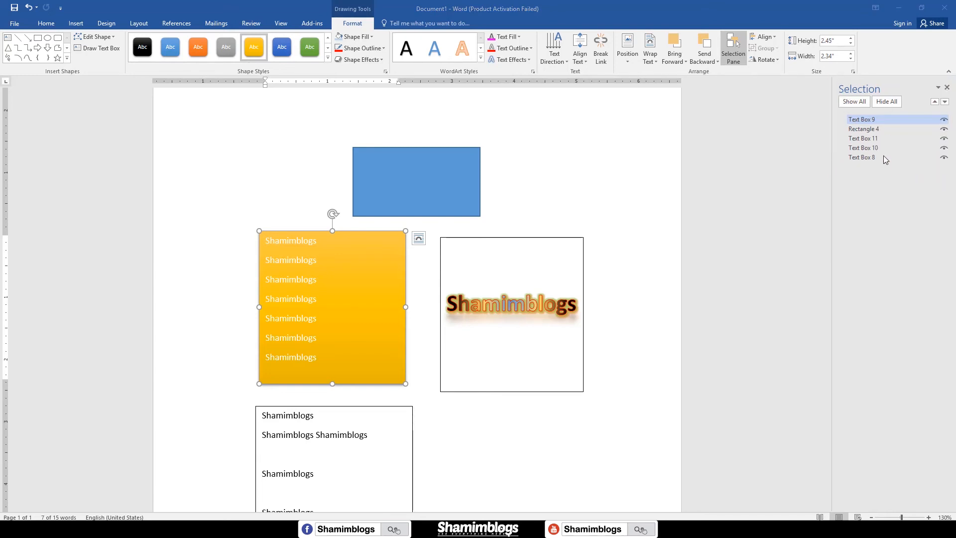
{"action": "scroll", "coordinate": [731, 273], "scroll_direction": "down", "scroll_amount": 5}
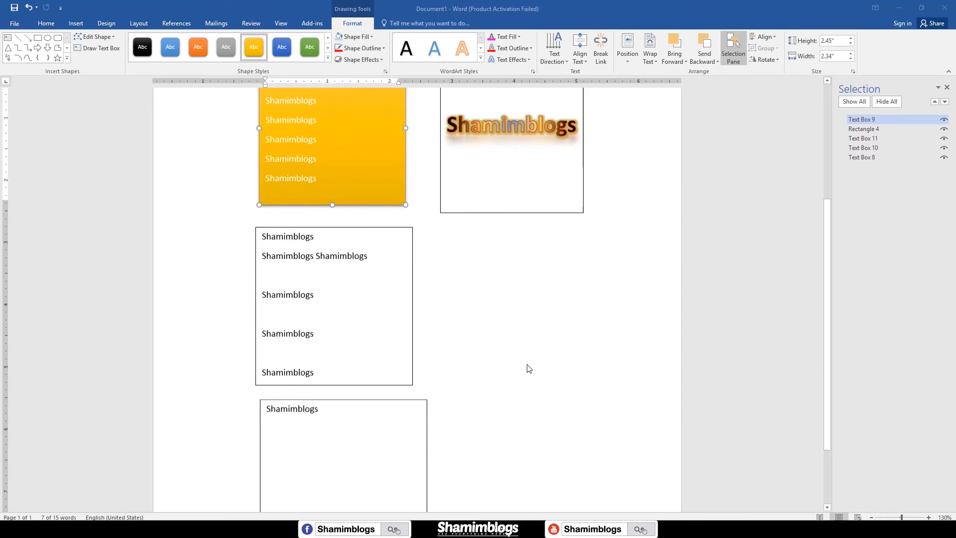
{"action": "scroll", "coordinate": [448, 372], "scroll_direction": "up", "scroll_amount": 3}
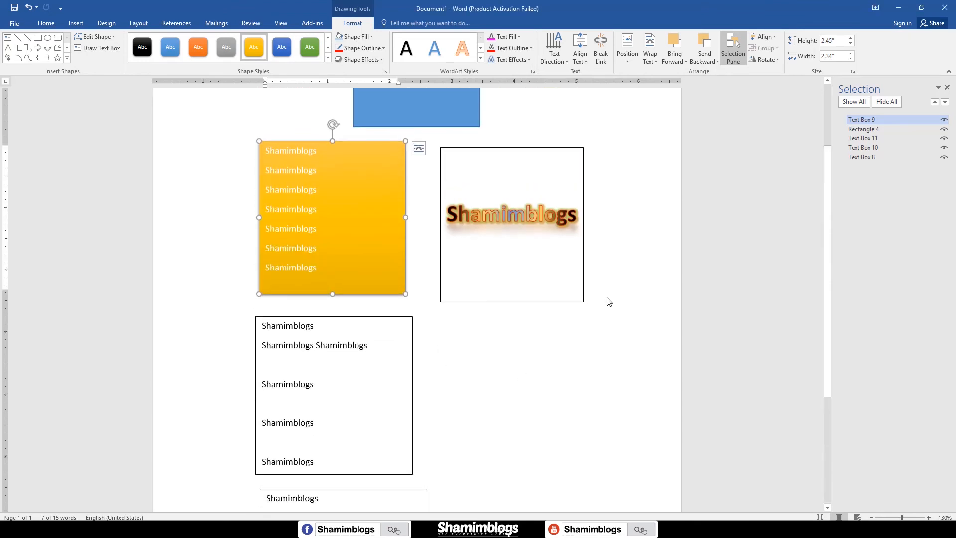
{"action": "scroll", "coordinate": [698, 274], "scroll_direction": "up", "scroll_amount": 2}
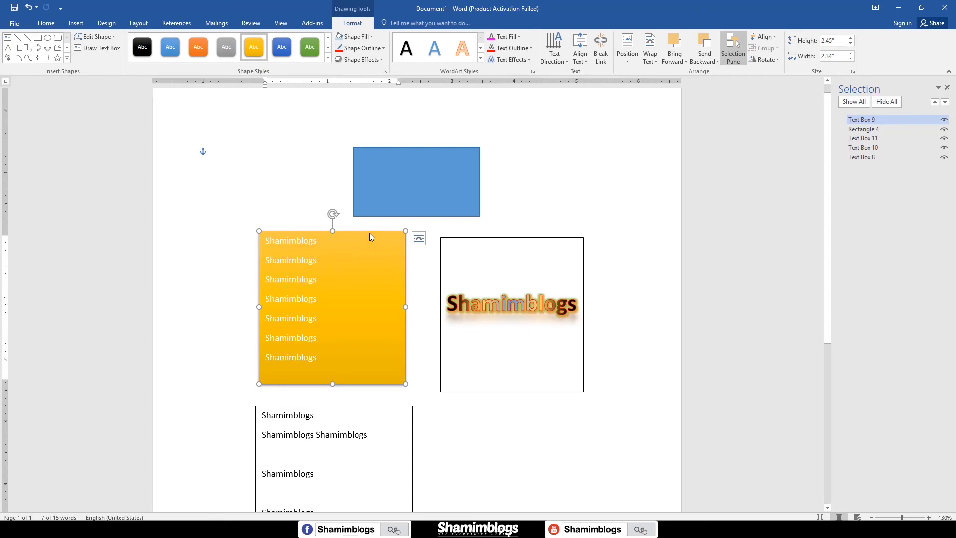
Move the gold text box, the WordArt text box and the second linked text box so they overlap around the blue rectangle.
{"action": "left_click_drag", "start_coordinate": [370, 237], "coordinate": [360, 195]}
{"action": "left_click", "coordinate": [502, 250]}
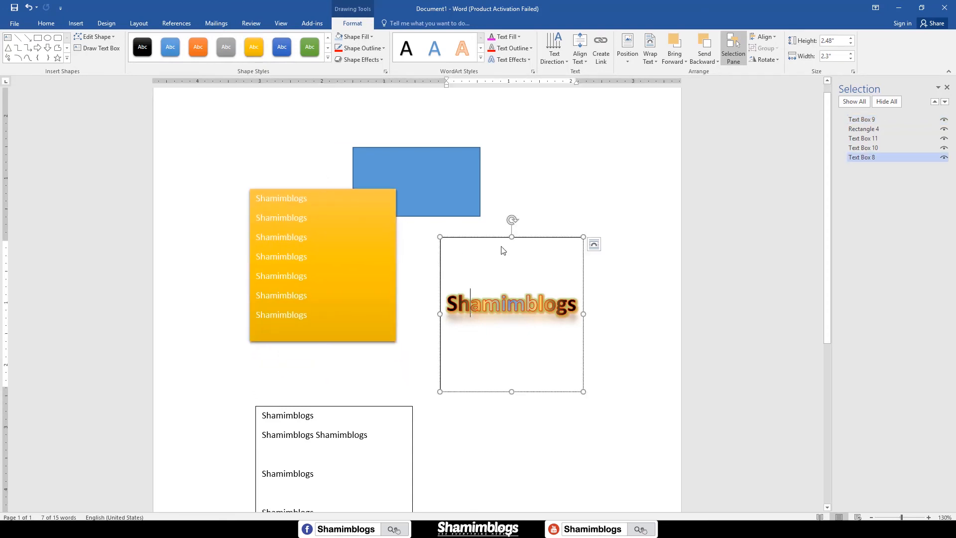
{"action": "left_click_drag", "start_coordinate": [490, 239], "coordinate": [495, 167]}
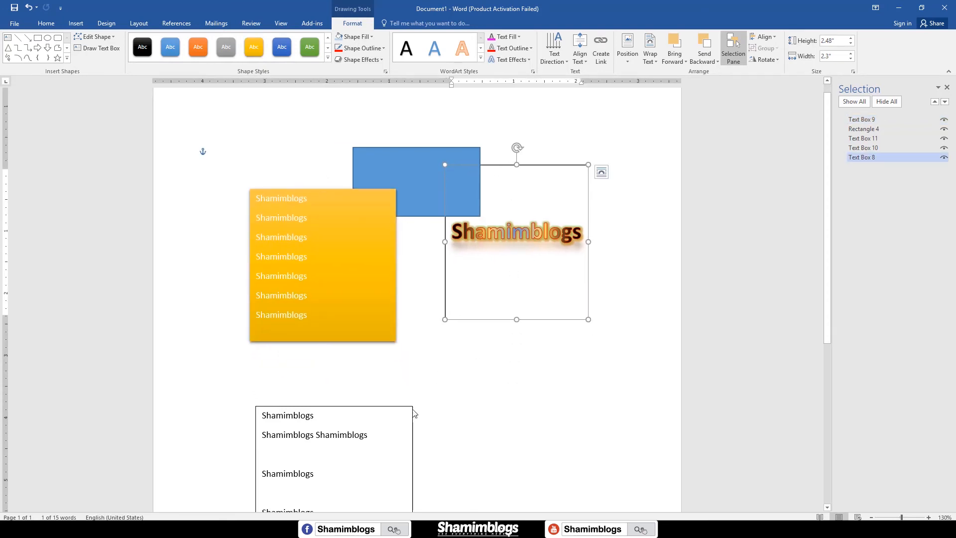
{"action": "left_click", "coordinate": [369, 409]}
{"action": "left_click_drag", "start_coordinate": [369, 410], "coordinate": [470, 298]}
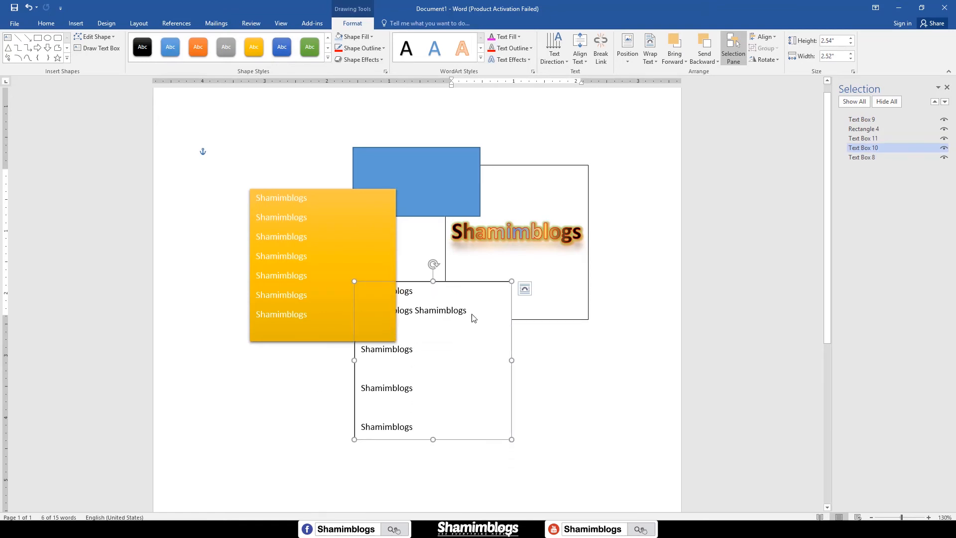
Delete the last linked text box, Text Box 11, near the end of the page.
{"action": "scroll", "coordinate": [487, 433], "scroll_direction": "down", "scroll_amount": 6}
{"action": "left_click", "coordinate": [346, 303]}
{"action": "scroll", "coordinate": [375, 431], "scroll_direction": "down", "scroll_amount": 1}
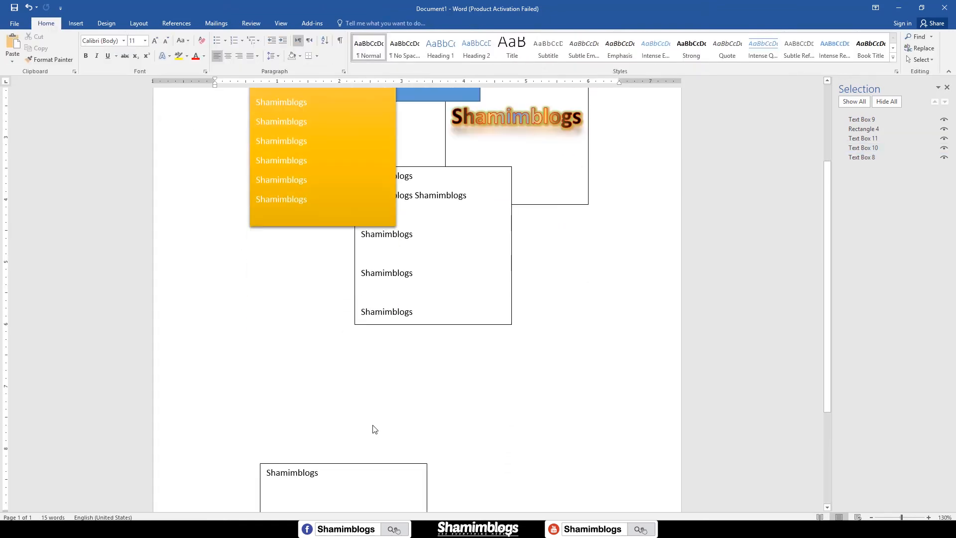
{"action": "scroll", "coordinate": [457, 446], "scroll_direction": "up", "scroll_amount": 3}
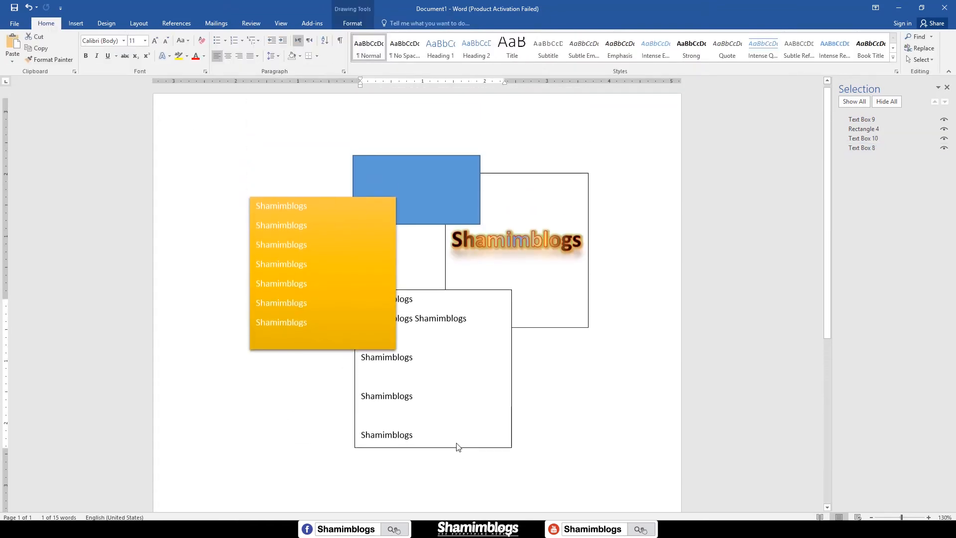
Hide and show again the blue Rectangle 4 and the gold Text Box 9 through the Selection pane.
{"action": "left_click", "coordinate": [944, 130]}
{"action": "left_click", "coordinate": [945, 131]}
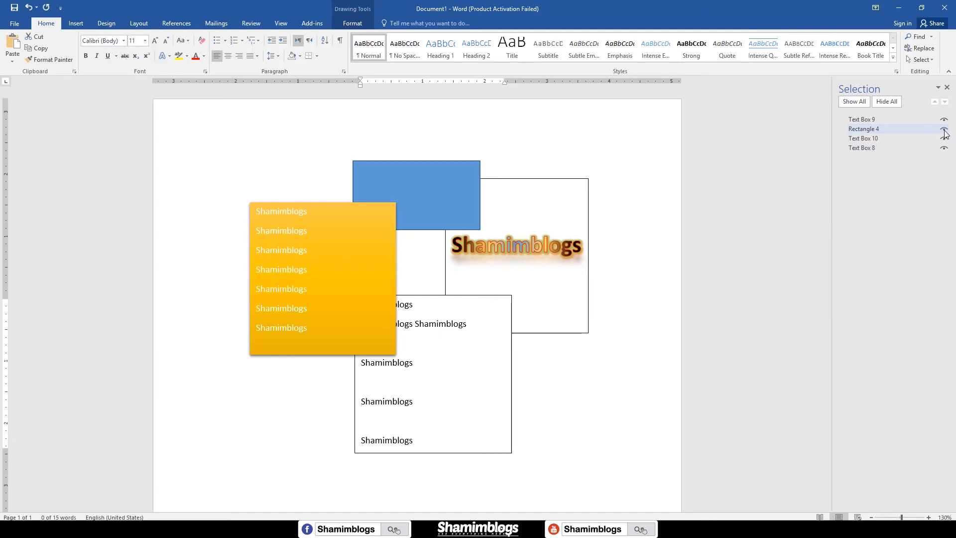
{"action": "left_click", "coordinate": [944, 131]}
{"action": "left_click", "coordinate": [944, 131]}
{"action": "left_click", "coordinate": [944, 120]}
{"action": "left_click", "coordinate": [944, 120]}
{"action": "left_click", "coordinate": [945, 121]}
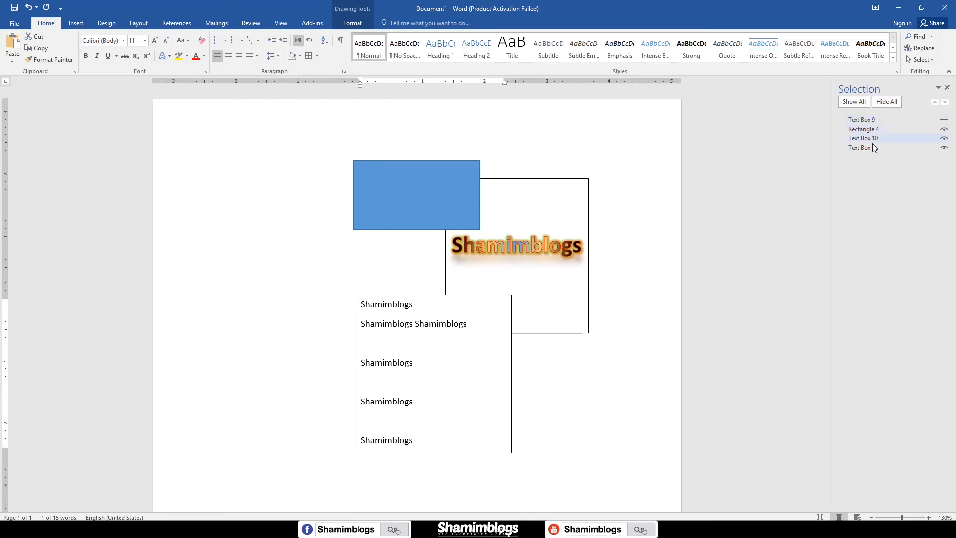
{"action": "left_click", "coordinate": [945, 120]}
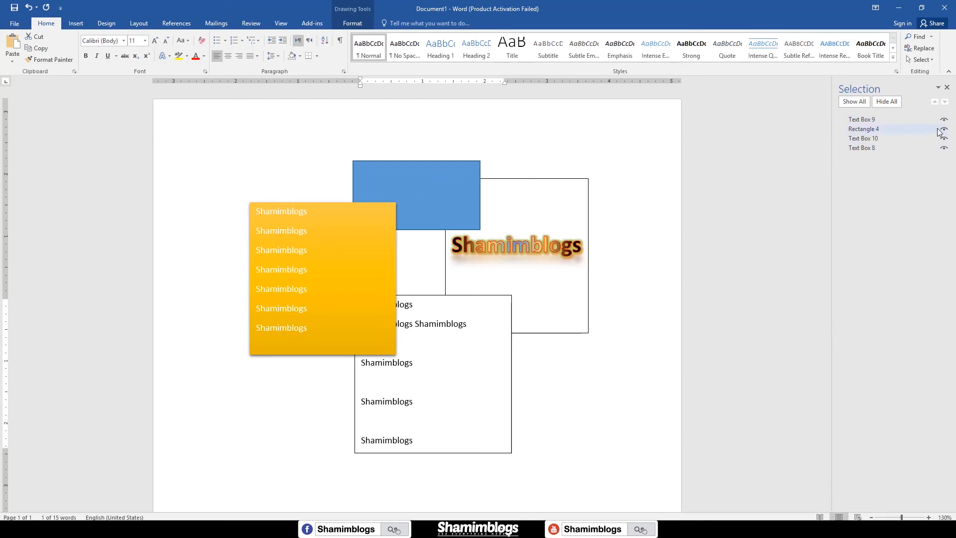
{"action": "left_click", "coordinate": [939, 130]}
{"action": "left_click", "coordinate": [942, 130]}
{"action": "left_click", "coordinate": [943, 130]}
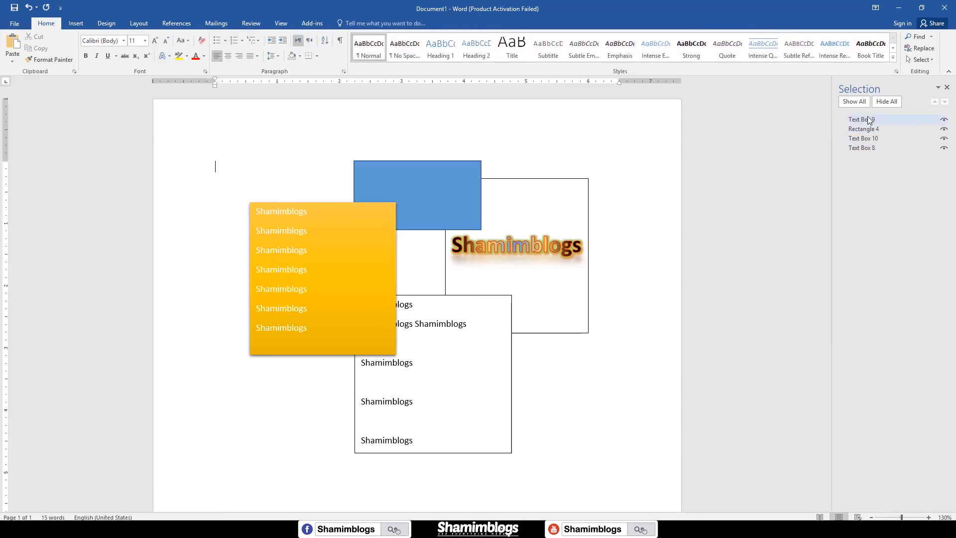
Reorder Rectangle 4 in the Selection pane to the front of all objects and back behind all of them.
{"action": "left_click_drag", "start_coordinate": [872, 128], "coordinate": [871, 119]}
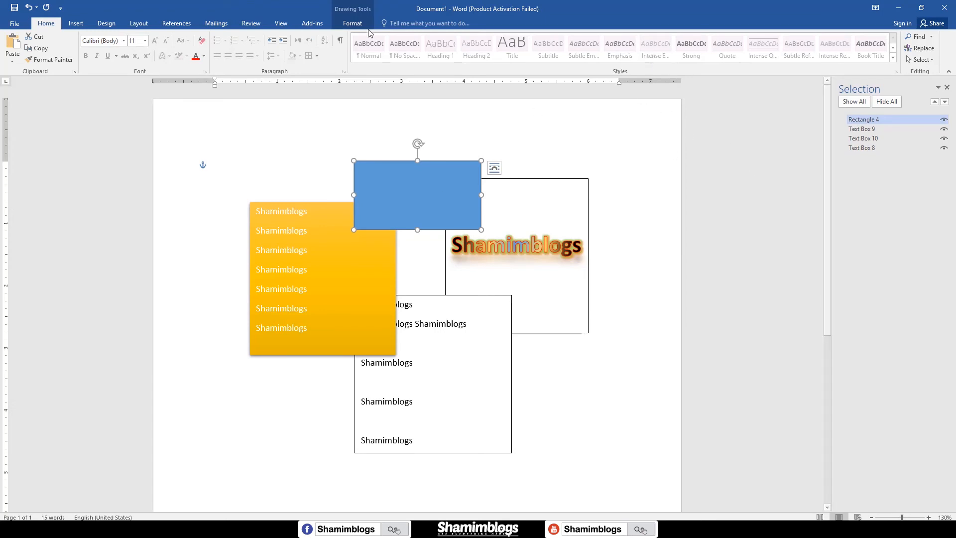
{"action": "left_click", "coordinate": [353, 24]}
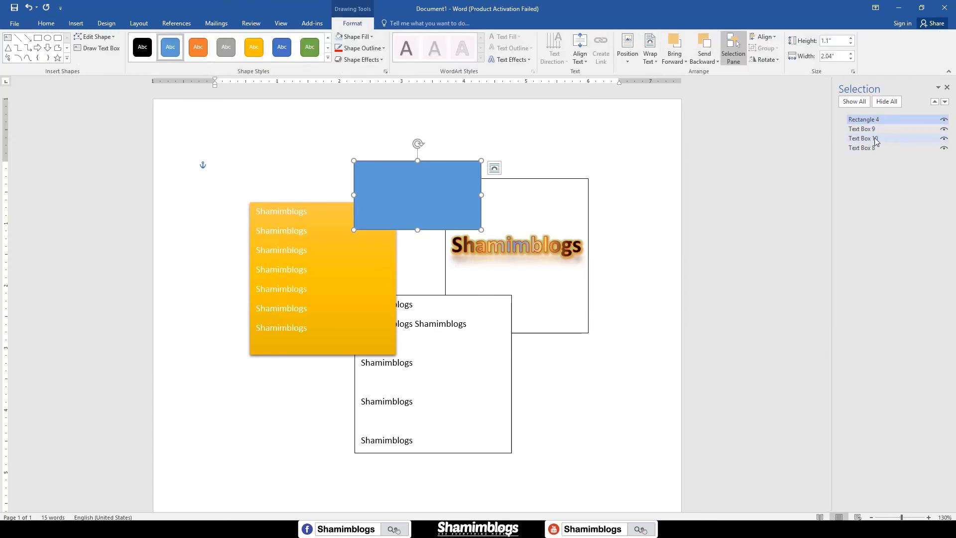
{"action": "left_click_drag", "start_coordinate": [872, 119], "coordinate": [873, 152]}
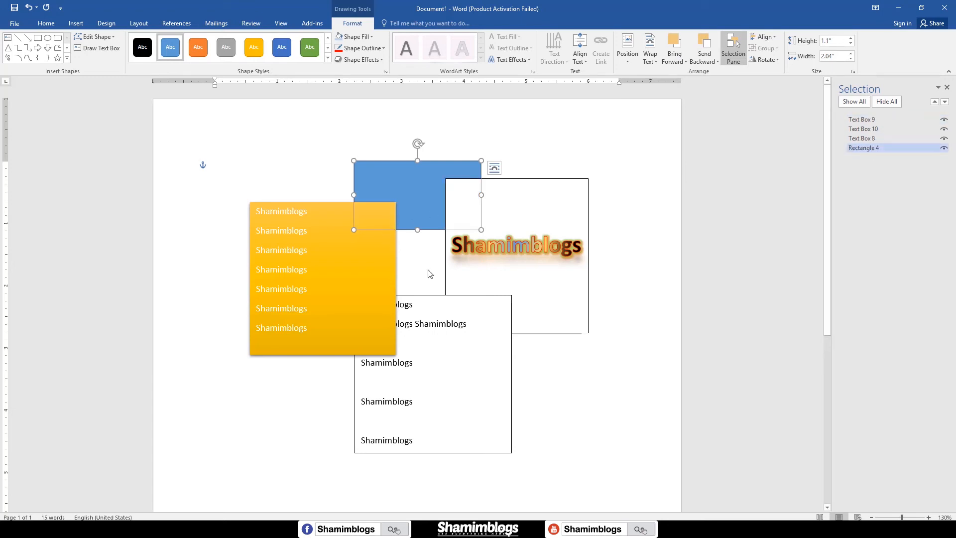
Bring Text Box 10 to the front of the stacking order, and place the gold Text Box 9 in front of it.
{"action": "left_click", "coordinate": [423, 305]}
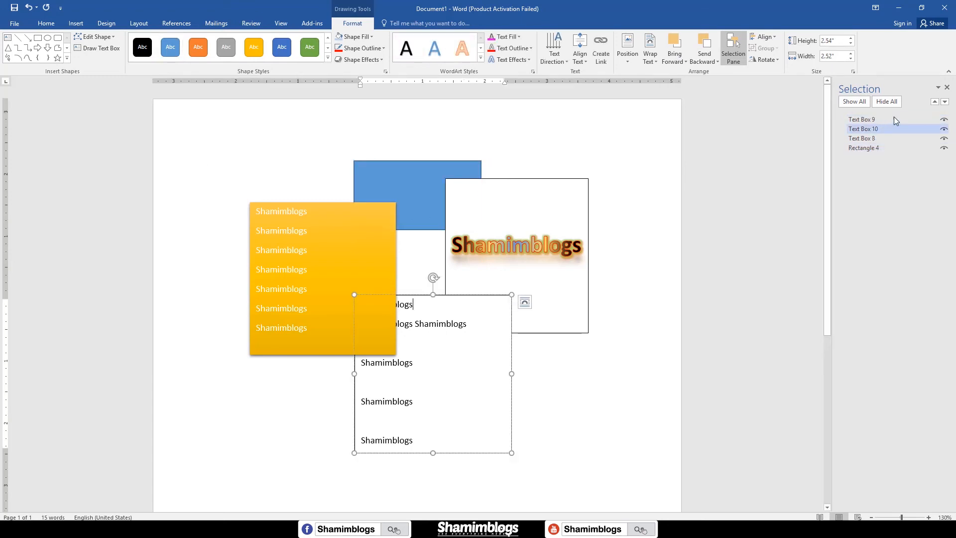
{"action": "left_click_drag", "start_coordinate": [874, 130], "coordinate": [873, 119]}
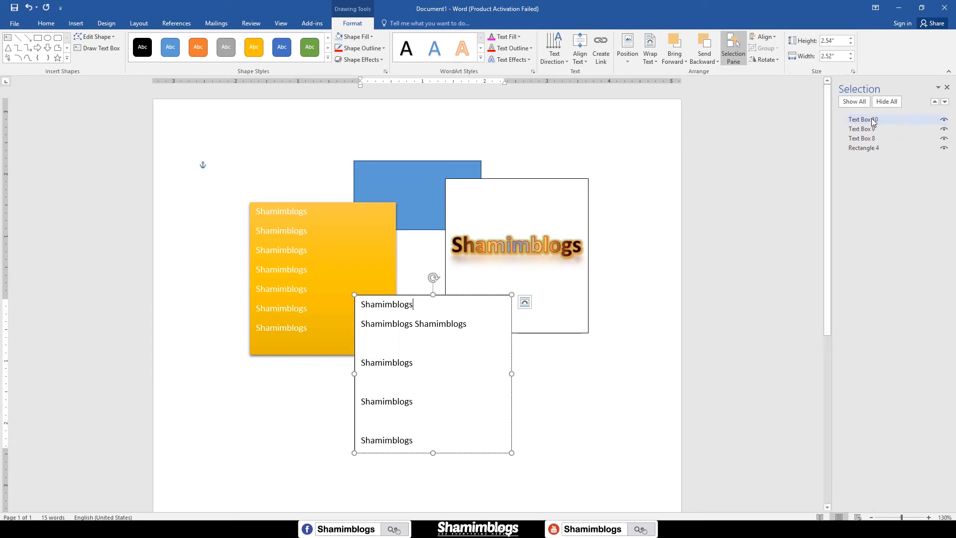
{"action": "left_click", "coordinate": [377, 244]}
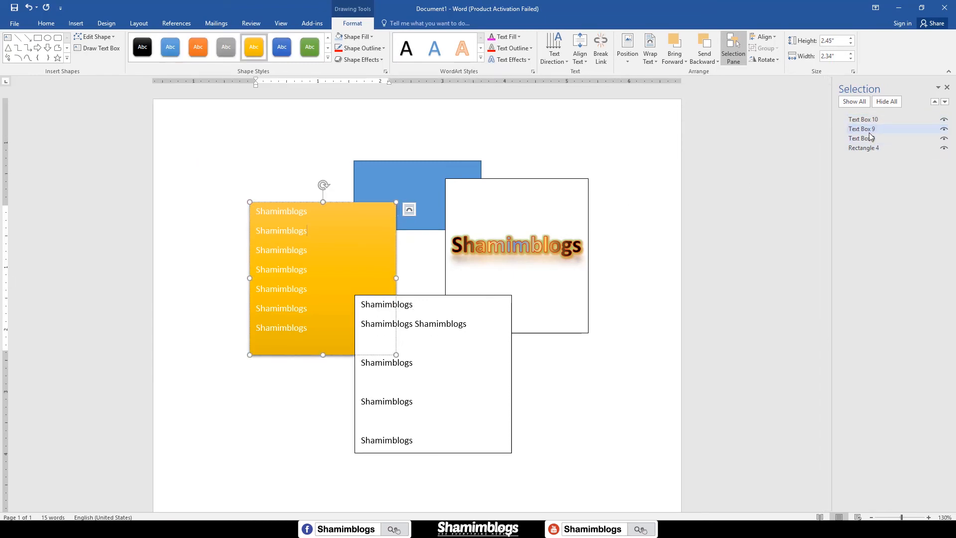
{"action": "left_click_drag", "start_coordinate": [869, 130], "coordinate": [870, 119]}
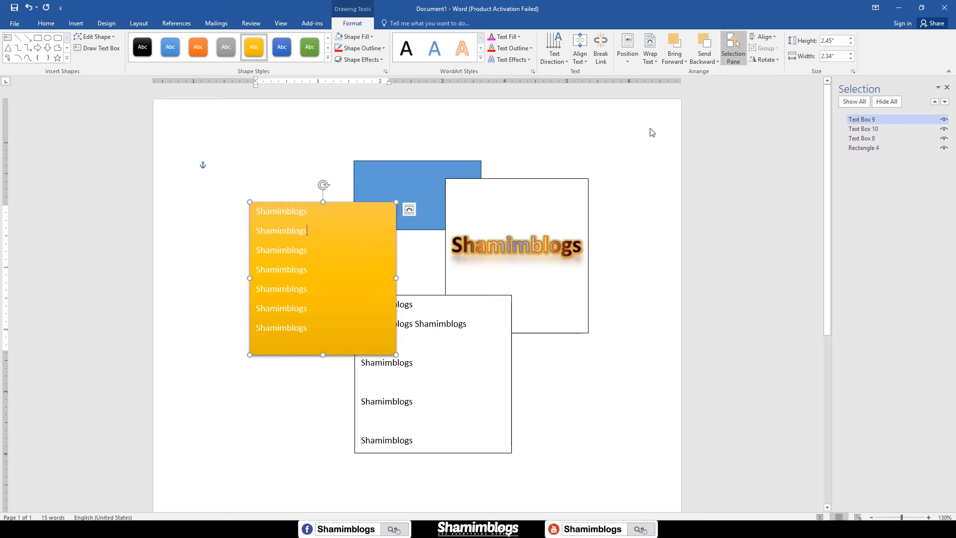
Align the gold text box to the horizontal center of the margins, and move it slightly up and to the left.
{"action": "left_click", "coordinate": [772, 39]}
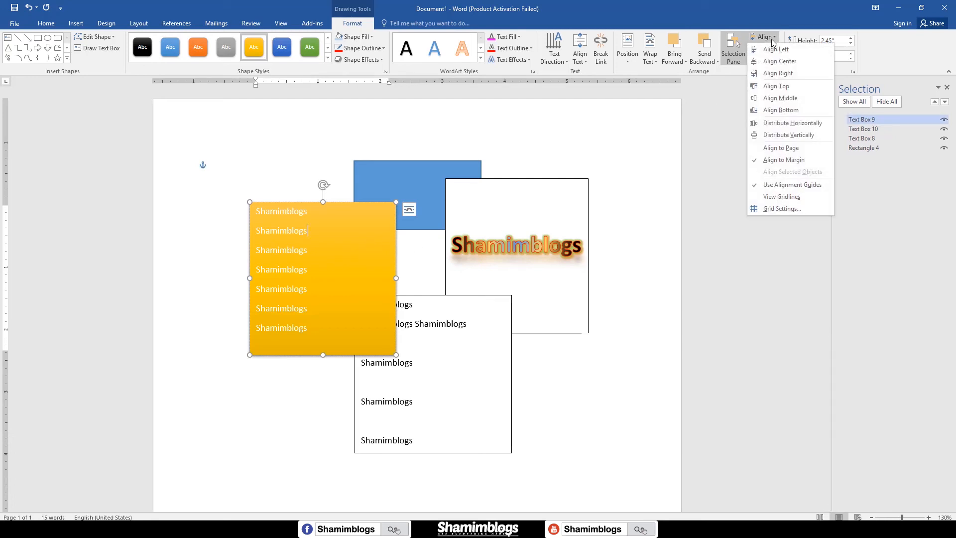
{"action": "left_click", "coordinate": [775, 62]}
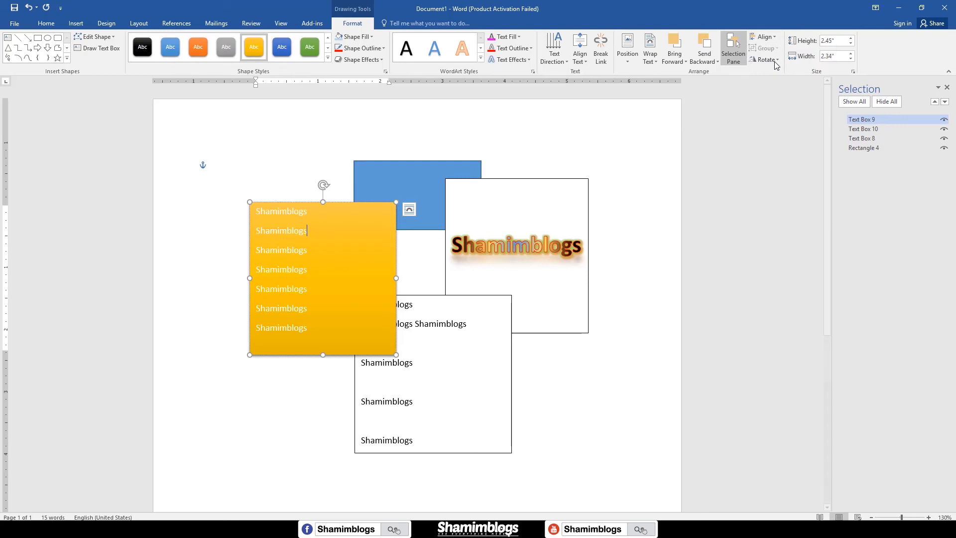
{"action": "left_click", "coordinate": [763, 37]}
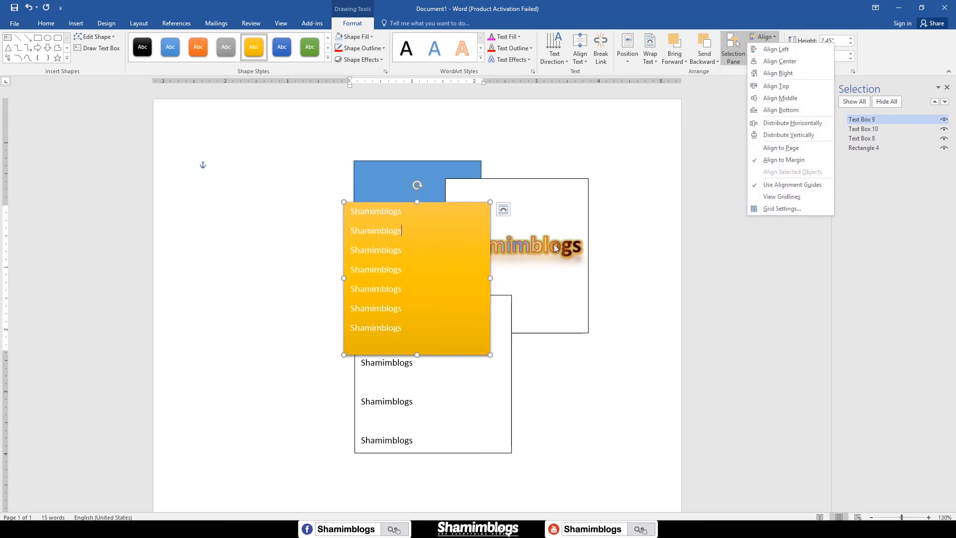
{"action": "left_click", "coordinate": [470, 245]}
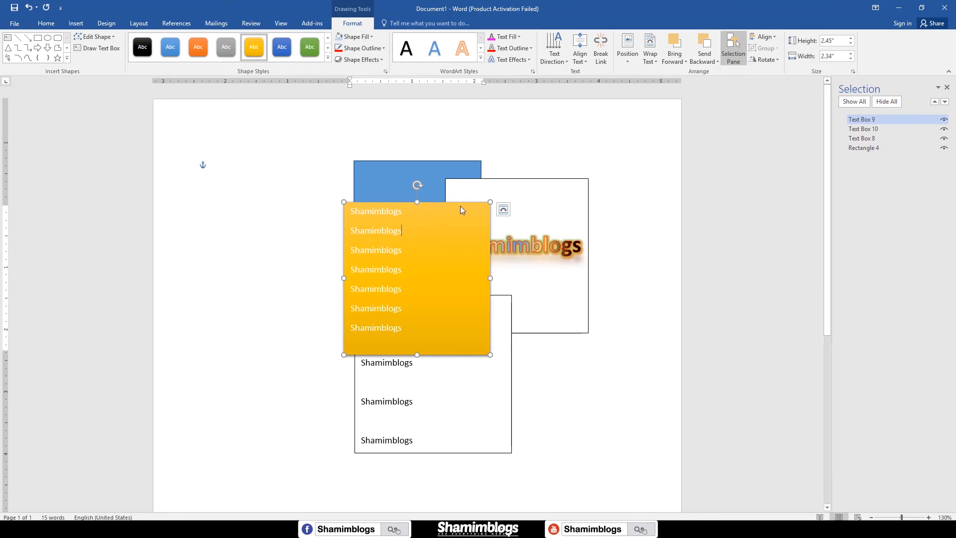
{"action": "left_click", "coordinate": [432, 202]}
{"action": "left_click_drag", "start_coordinate": [435, 203], "coordinate": [419, 176]}
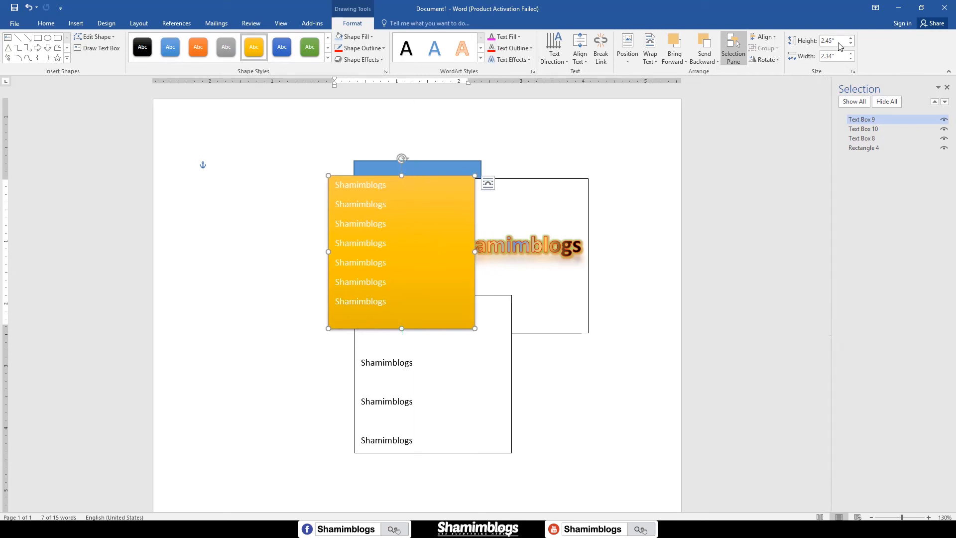
Set the gold text box's height and width to 3 inches each.
{"action": "left_click_drag", "start_coordinate": [843, 43], "coordinate": [819, 45]}
{"action": "type", "text": "3"}
{"action": "left_click", "coordinate": [820, 57]}
{"action": "left_click_drag", "start_coordinate": [842, 57], "coordinate": [819, 57]}
{"action": "type", "text": "3"}
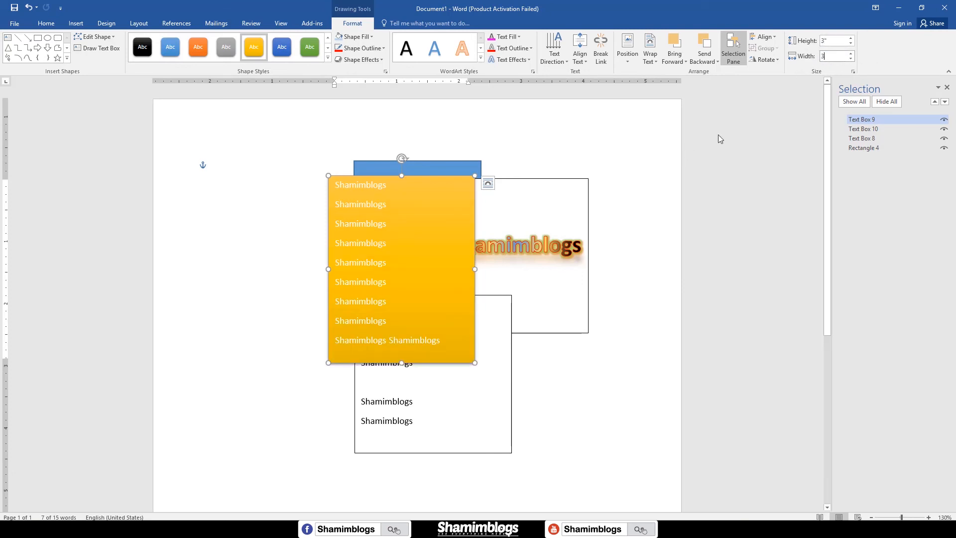
{"action": "key", "text": "Return"}
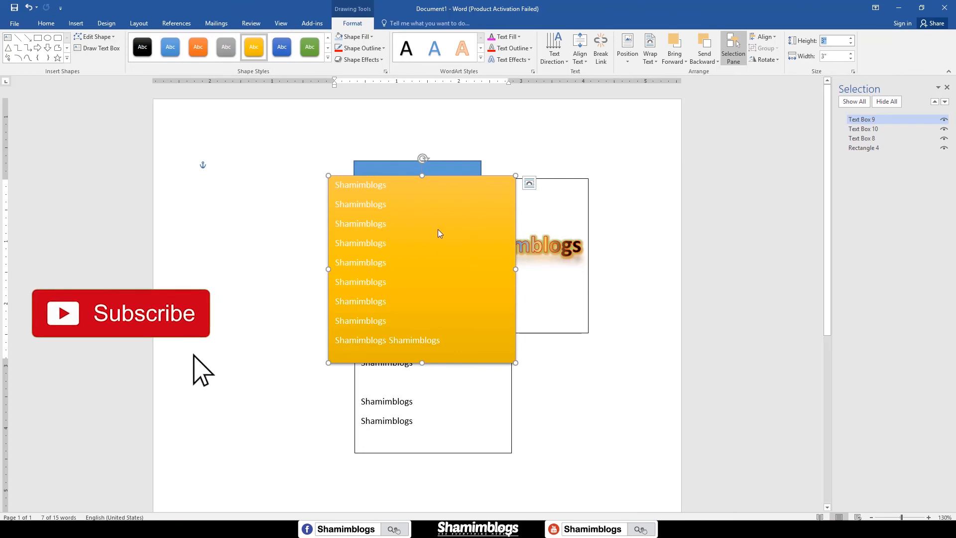
Move the gold text box slightly down and to the left, and set its height and width to 3.3 inches each.
{"action": "left_click_drag", "start_coordinate": [446, 176], "coordinate": [416, 185]}
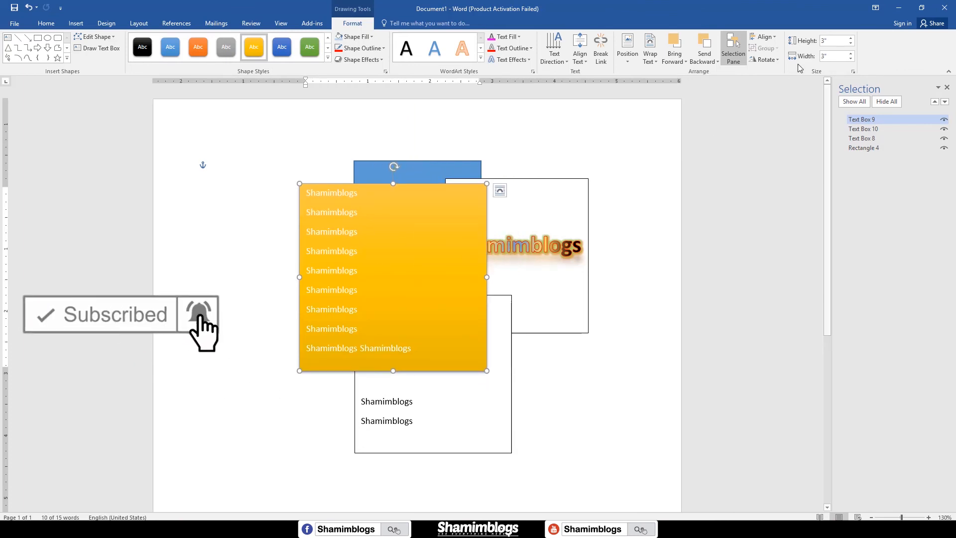
{"action": "left_click", "coordinate": [851, 39]}
{"action": "left_click", "coordinate": [851, 38]}
{"action": "left_click", "coordinate": [852, 38]}
{"action": "left_click", "coordinate": [851, 53]}
{"action": "left_click", "coordinate": [851, 54]}
{"action": "left_click", "coordinate": [851, 54]}
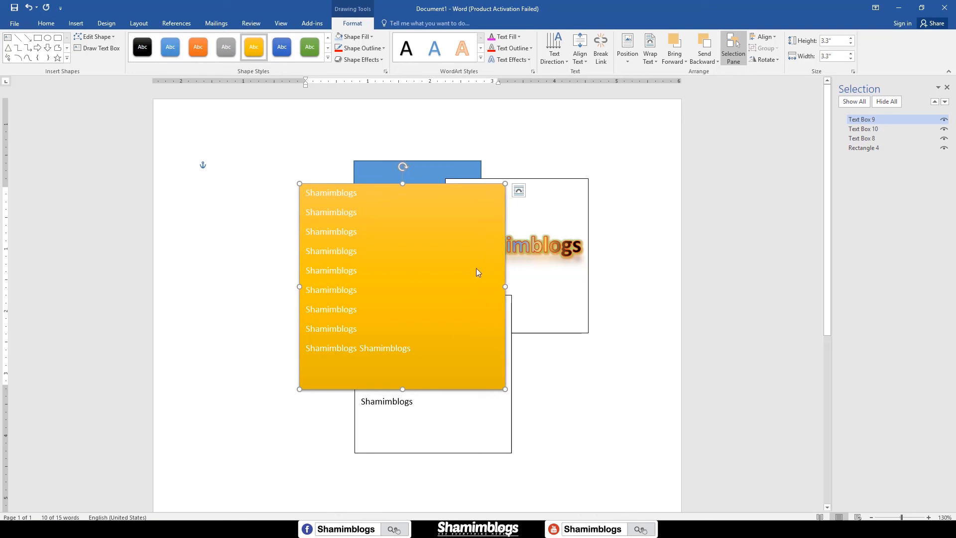
Examine the gold text box's rotation choices and its size, text wrapping and position settings in the Layout dialog.
{"action": "left_click", "coordinate": [766, 59]}
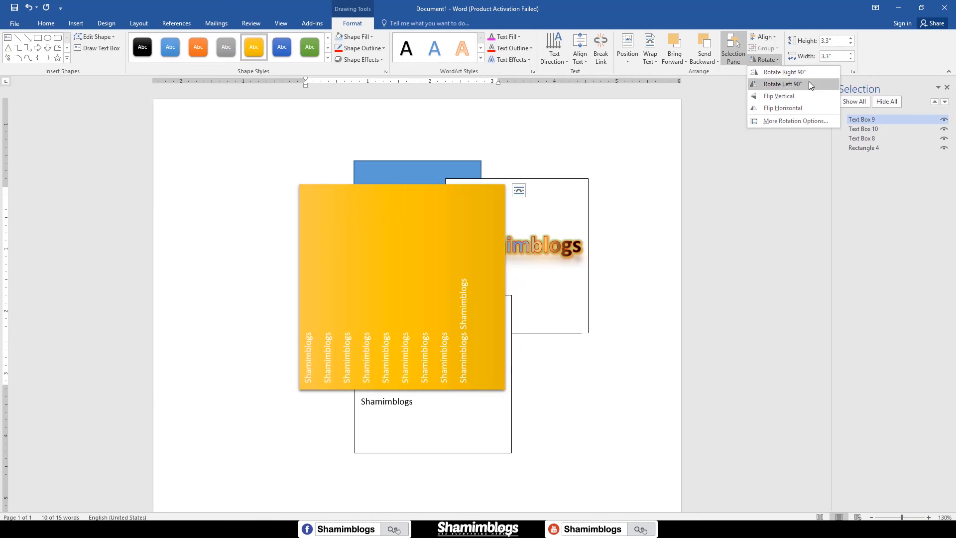
{"action": "left_click", "coordinate": [796, 121]}
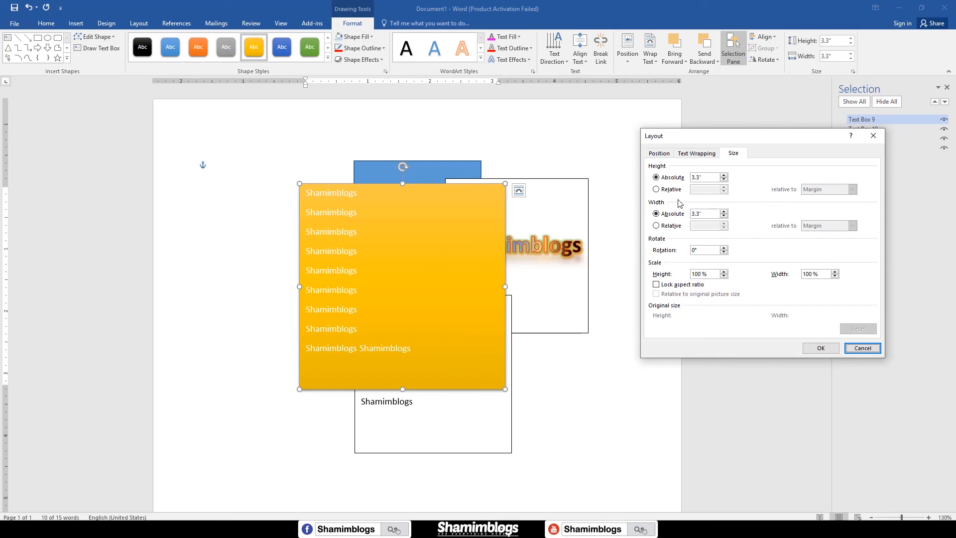
{"action": "left_click", "coordinate": [695, 154]}
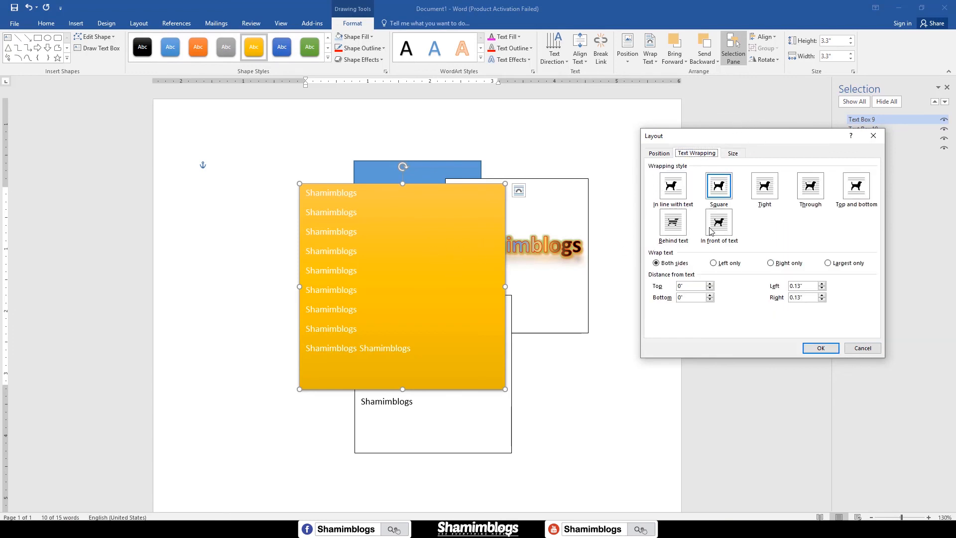
{"action": "left_click", "coordinate": [661, 153]}
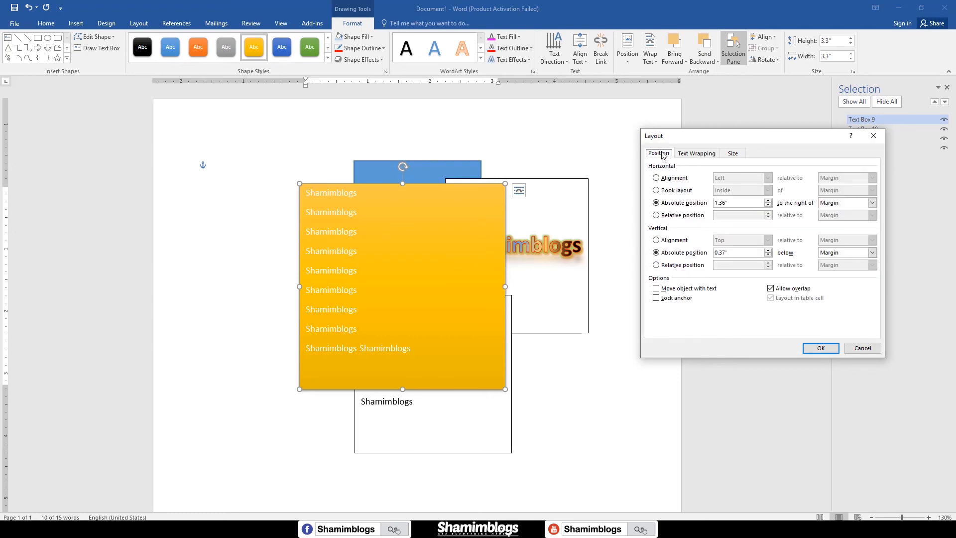
{"action": "left_click", "coordinate": [819, 348]}
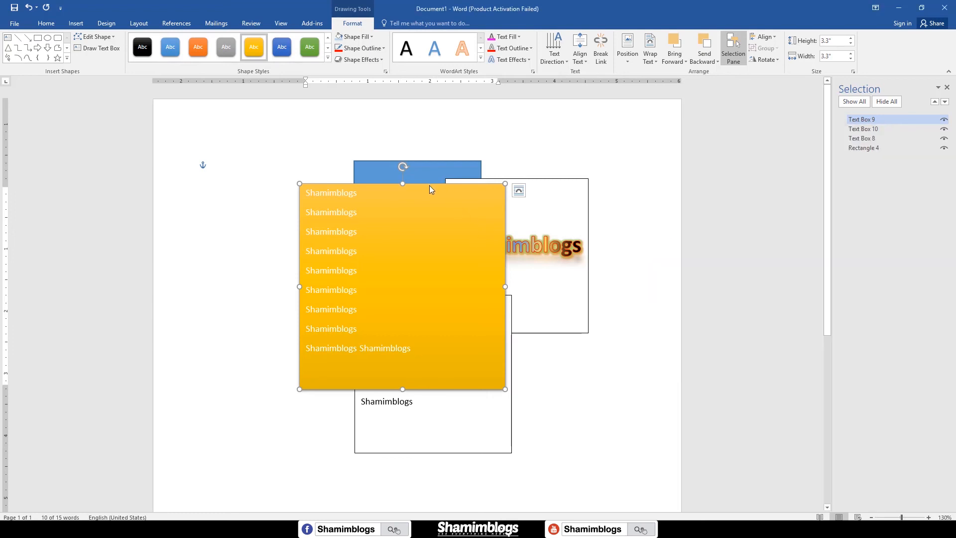
Move the gold text box up and to the left so it clears the WordArt text box.
{"action": "left_click_drag", "start_coordinate": [429, 186], "coordinate": [362, 172]}
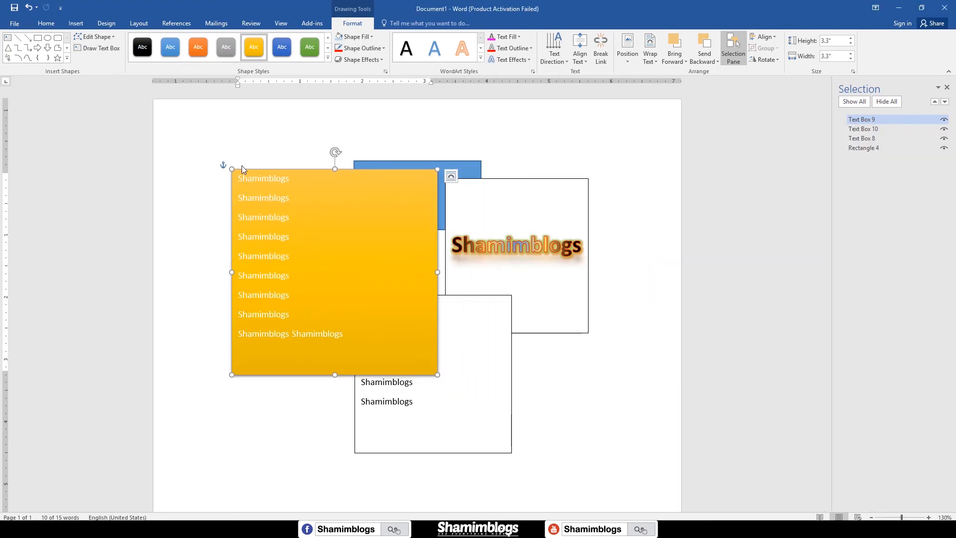
{"action": "scroll", "coordinate": [402, 354], "scroll_direction": "down", "scroll_amount": 3}
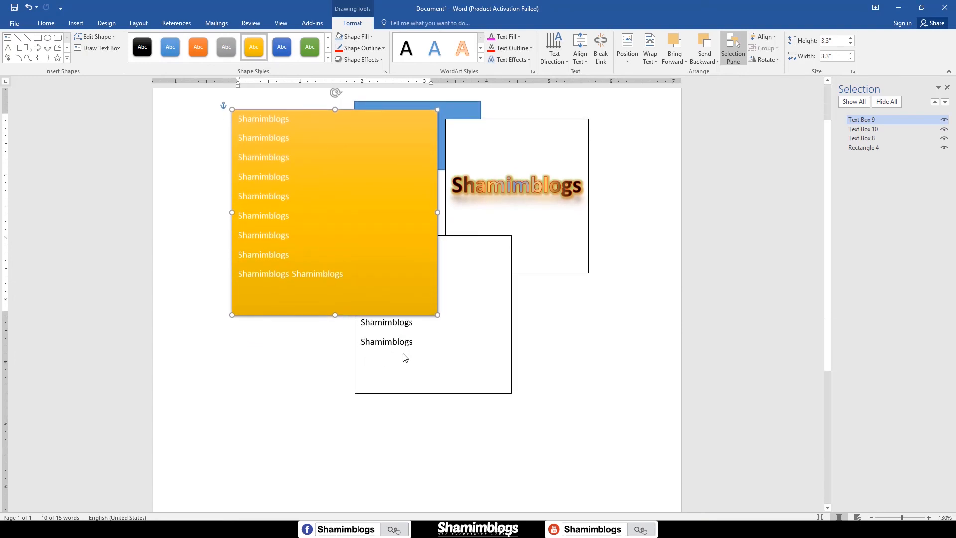
{"action": "scroll", "coordinate": [404, 357], "scroll_direction": "up", "scroll_amount": 2}
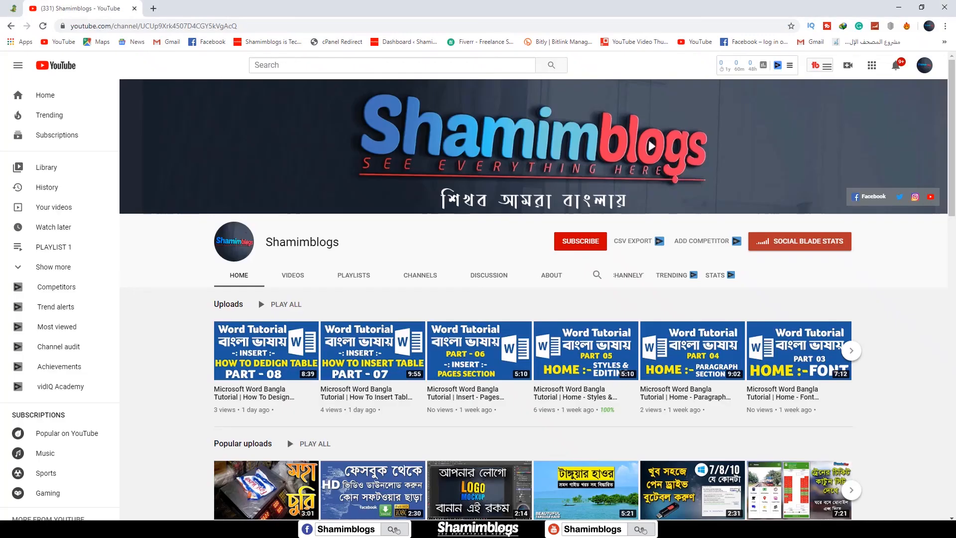
Switch to YouTube, subscribe to the Shamimblogs channel and choose its notification setting.
{"action": "left_click", "coordinate": [580, 243]}
{"action": "left_click", "coordinate": [599, 242]}
{"action": "left_click", "coordinate": [608, 263]}
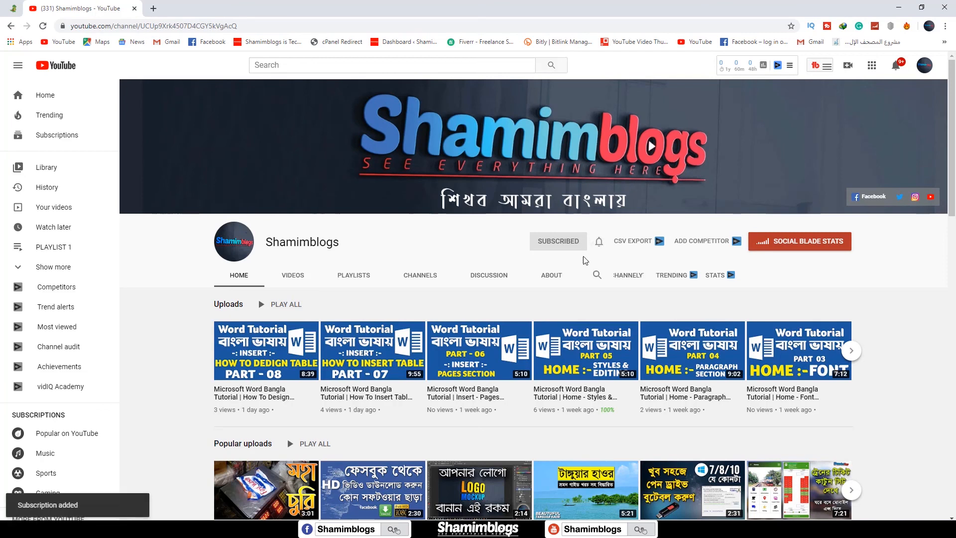